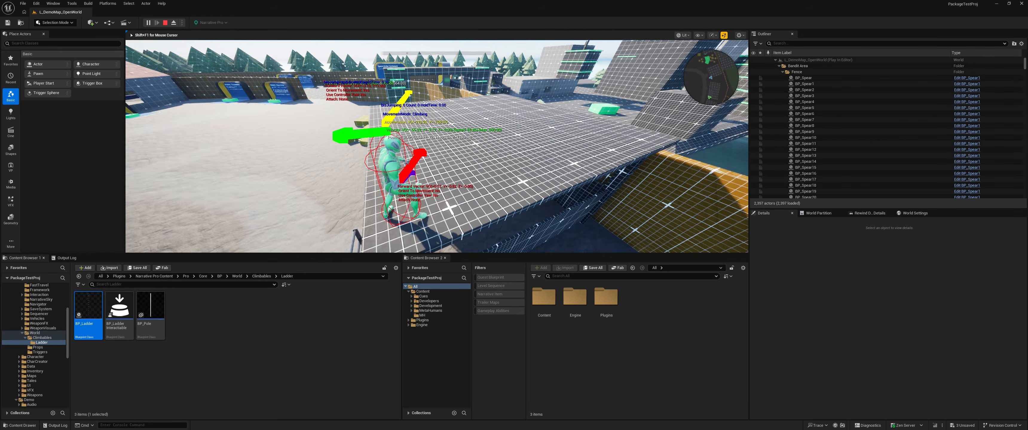
# - Stop the play session and look over the ladder selected in the open-world demo level
pyautogui.press('Escape')
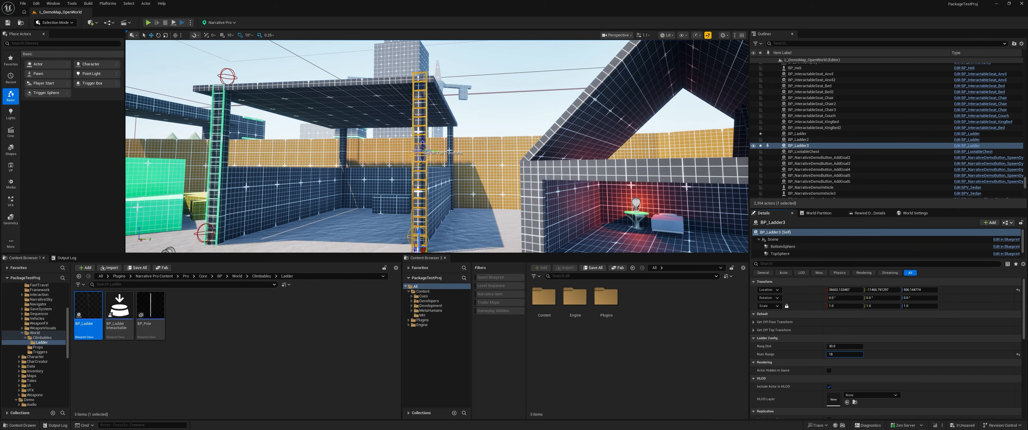
pyautogui.scroll(3, 462, 190)
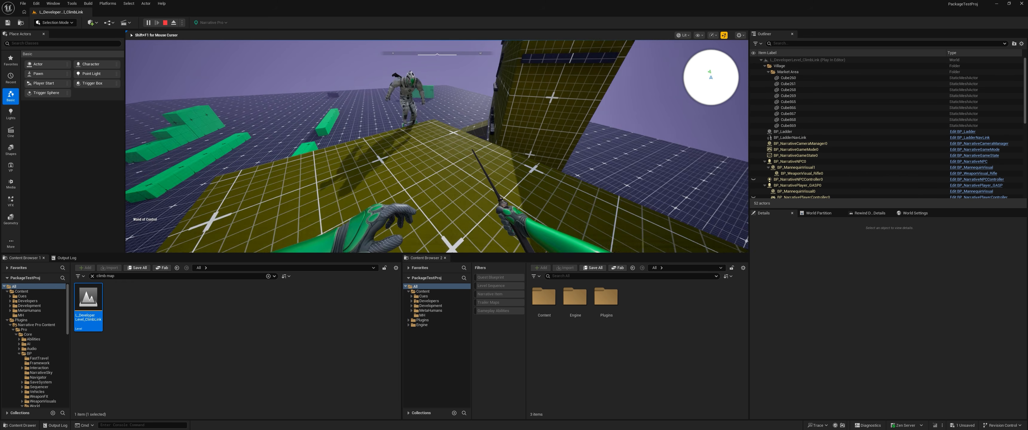
# - Move around the climb-link test level to watch the NPC on the climbing wall, with the play view in full screen
pyautogui.press('s')
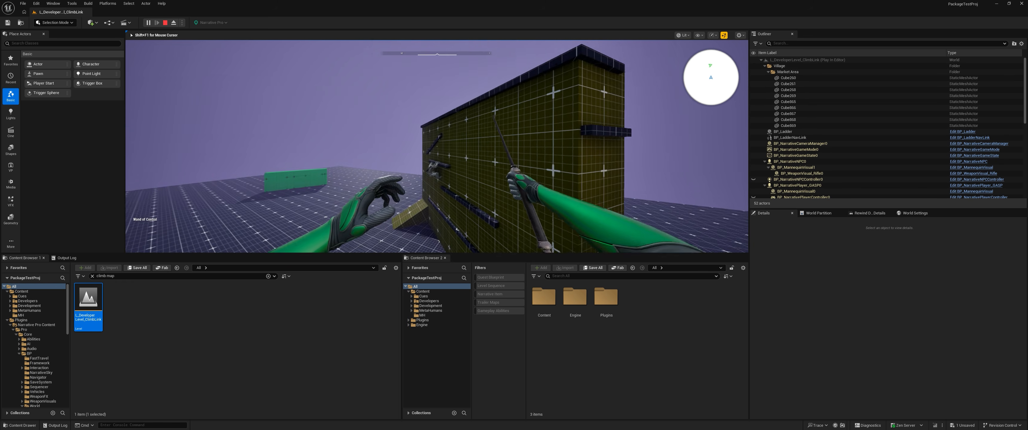
pyautogui.press('a')
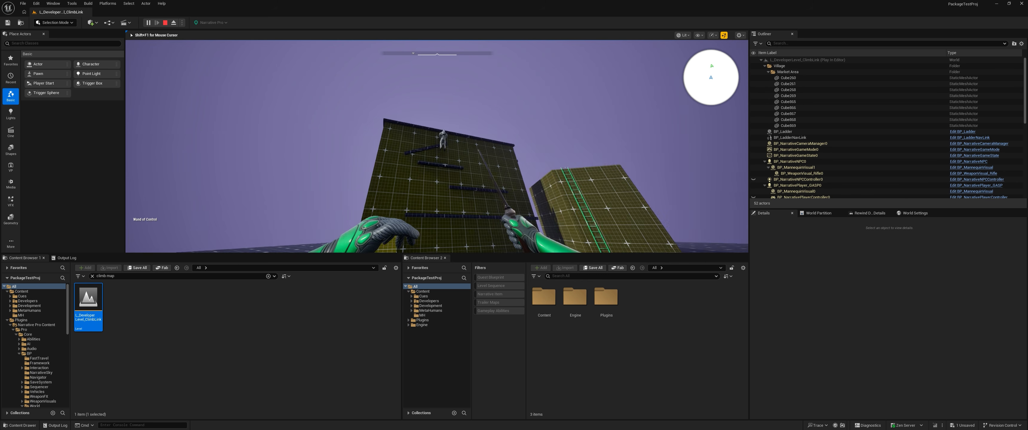
pyautogui.press('F11')
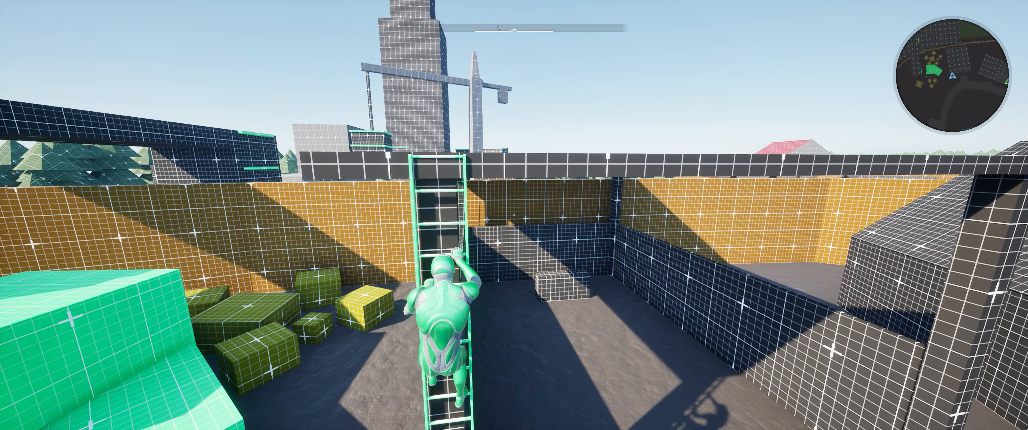
# - Test the descent by climbing the character down the green ladder to the ground and running away from it
pyautogui.press('s')
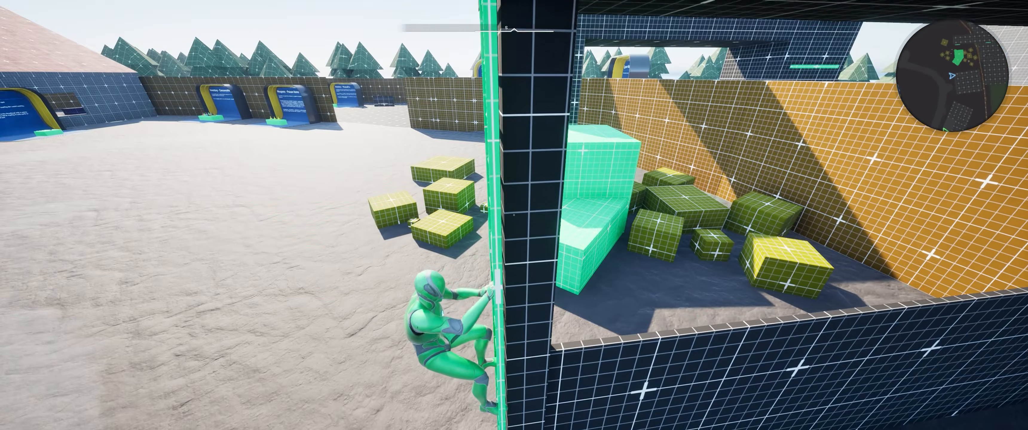
pyautogui.press('s')
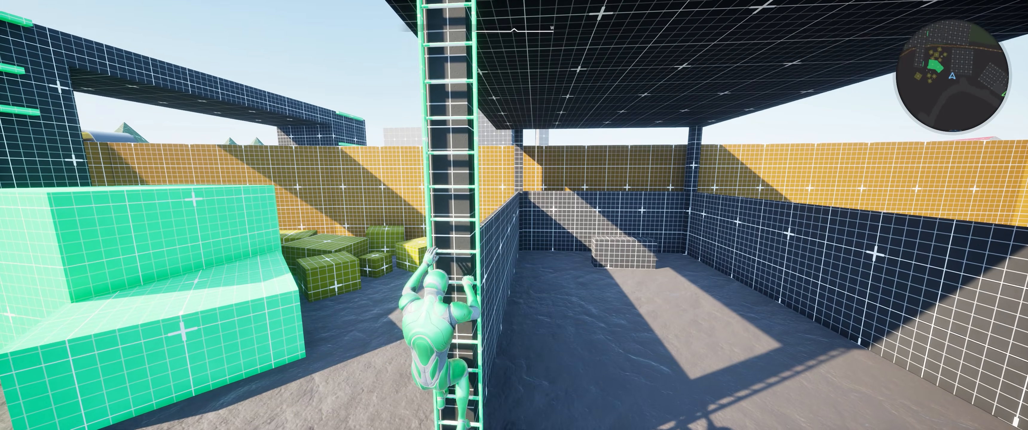
pyautogui.press('s')
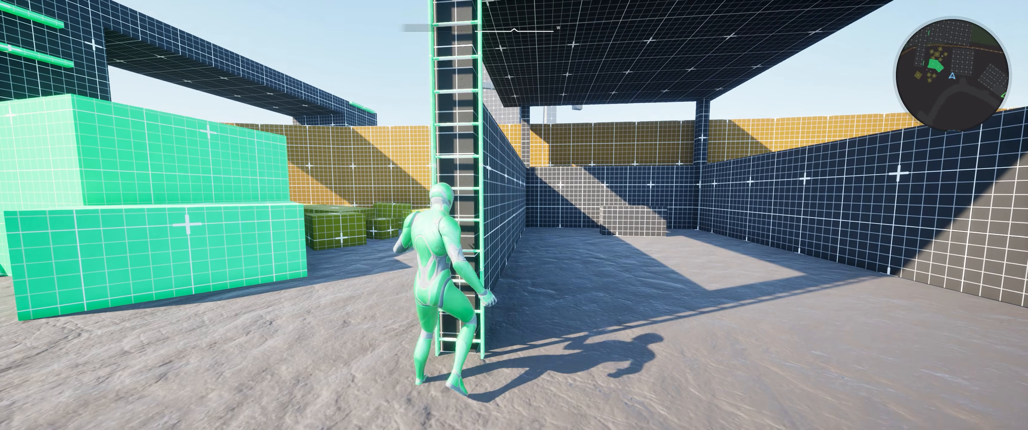
pyautogui.press('w')
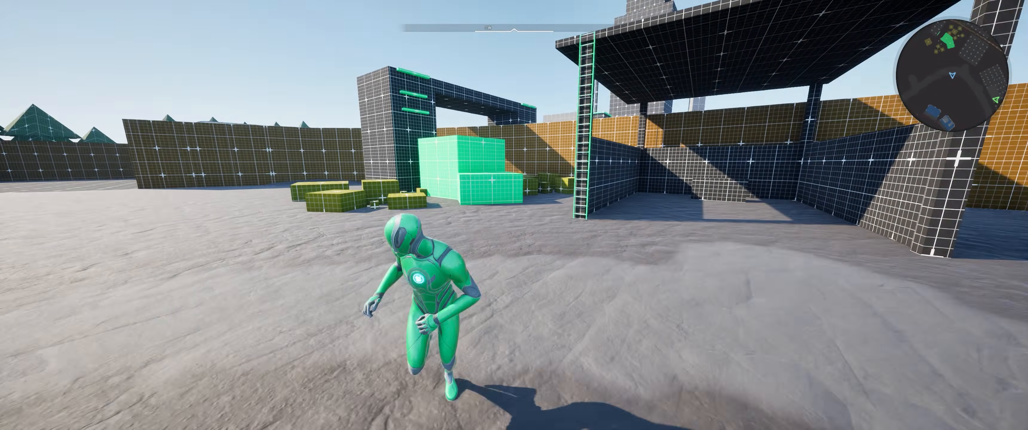
# - Run the character back onto the green ladder, climb a short way, and dismount onto open ground
pyautogui.press('w')
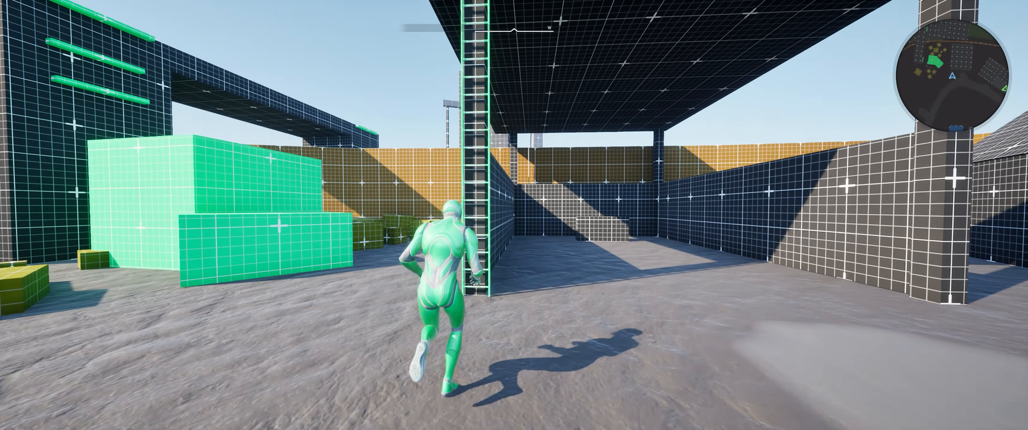
pyautogui.press('s')
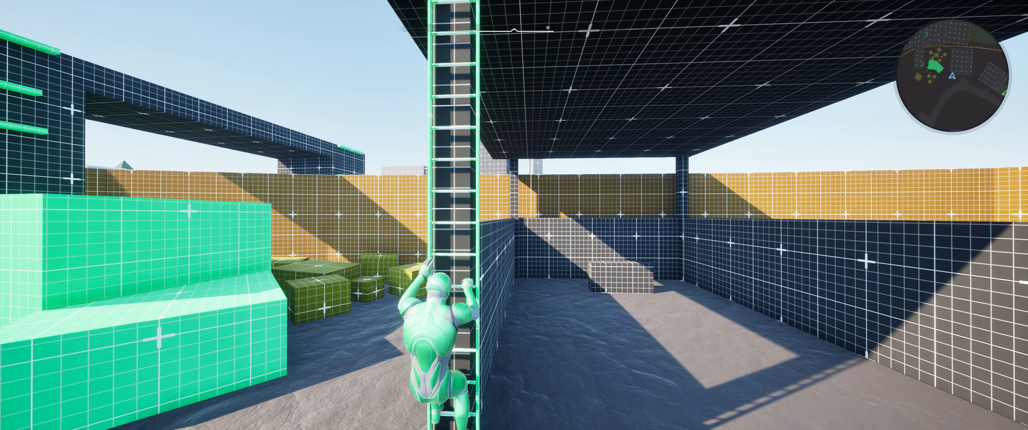
pyautogui.press('s')
pyautogui.press('w')
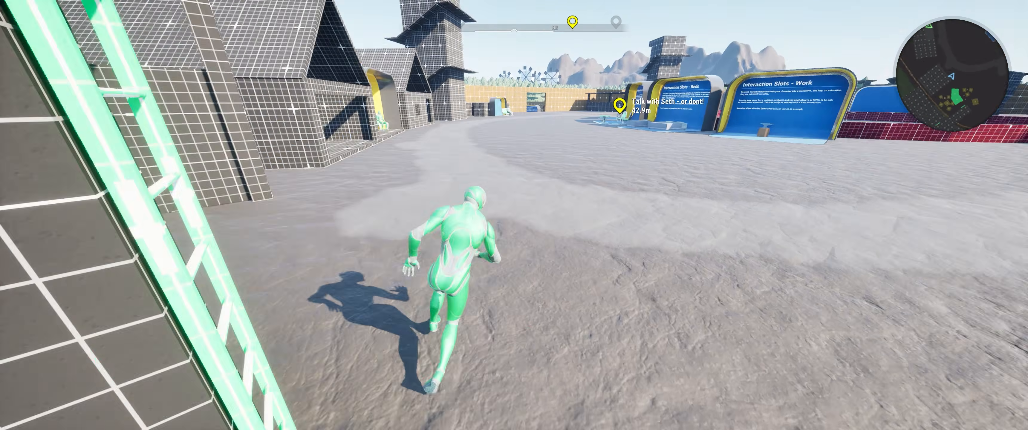
# - Remount the ladder from a run, climb up a few rungs, come back down and step off
pyautogui.press('w')
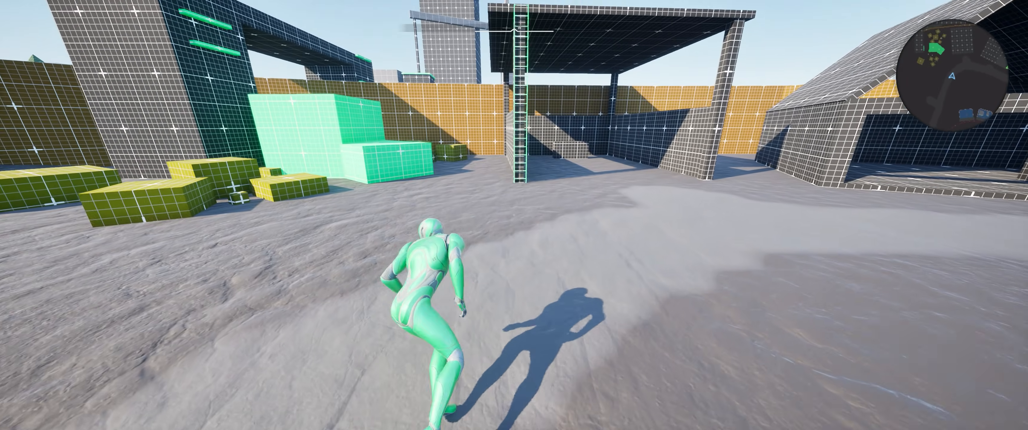
pyautogui.press('w')
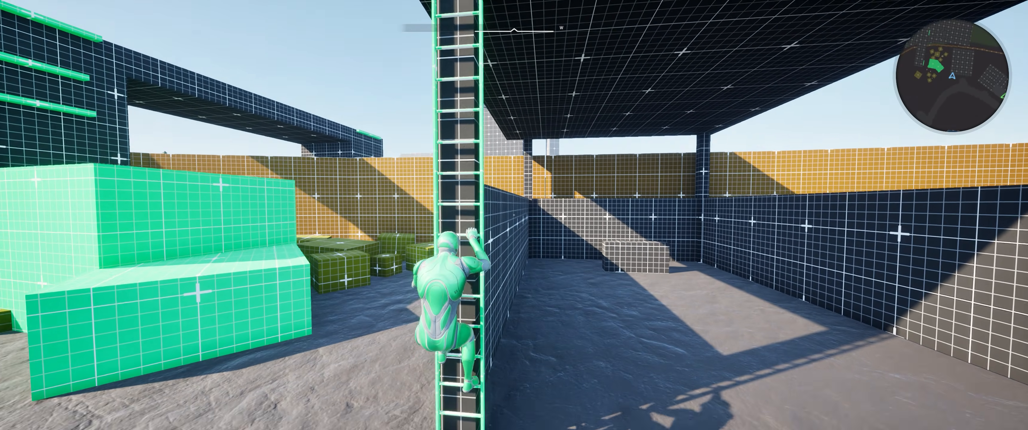
pyautogui.press('w')
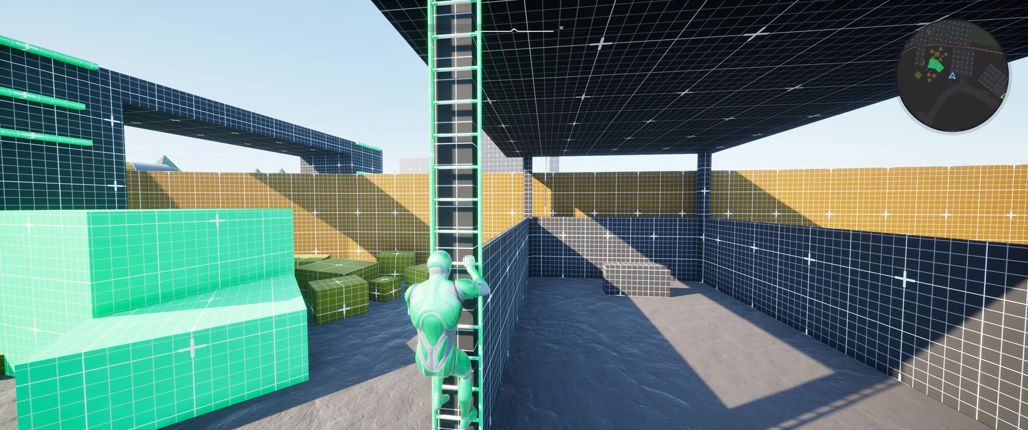
pyautogui.press('s')
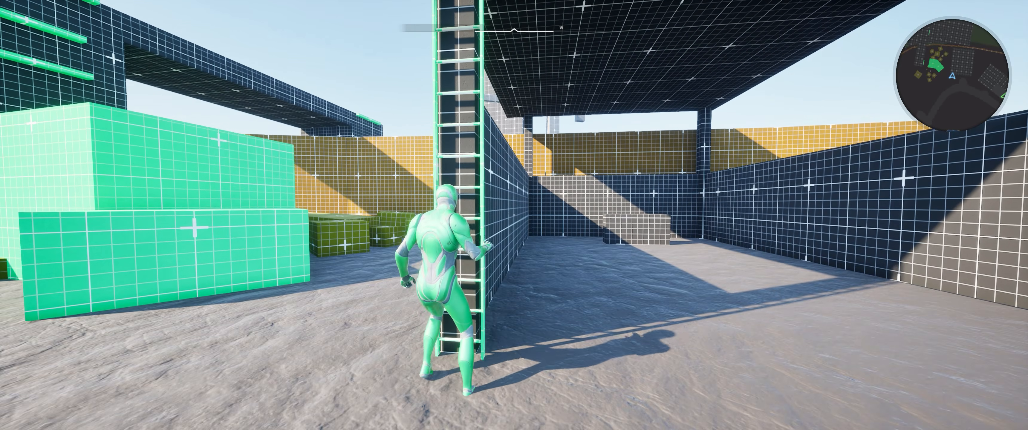
pyautogui.press('s')
pyautogui.press('w')
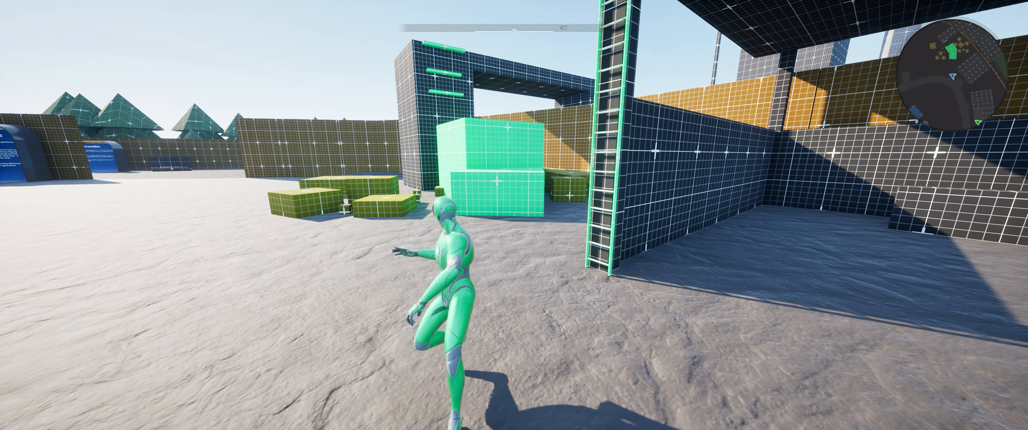
# - Run to the green blocks, mount the upper one and jump to grab the ledges on the dark wall
pyautogui.press('w')
pyautogui.press('space')
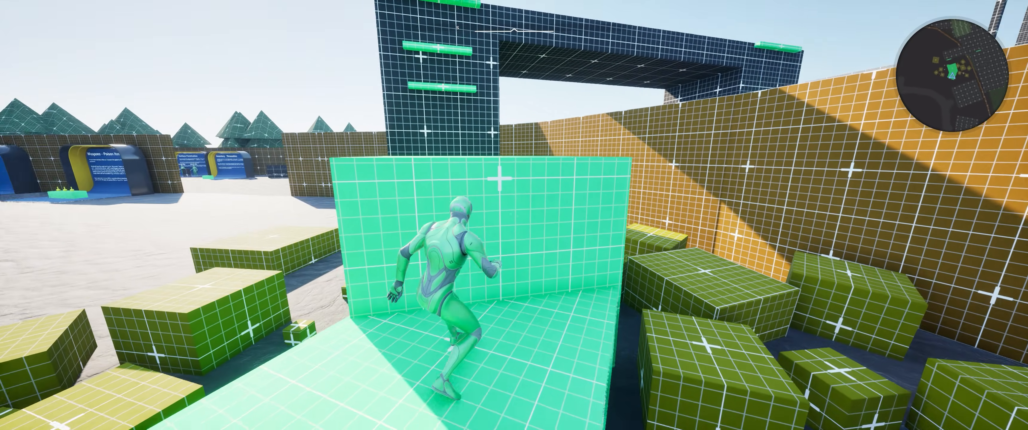
pyautogui.press('w')
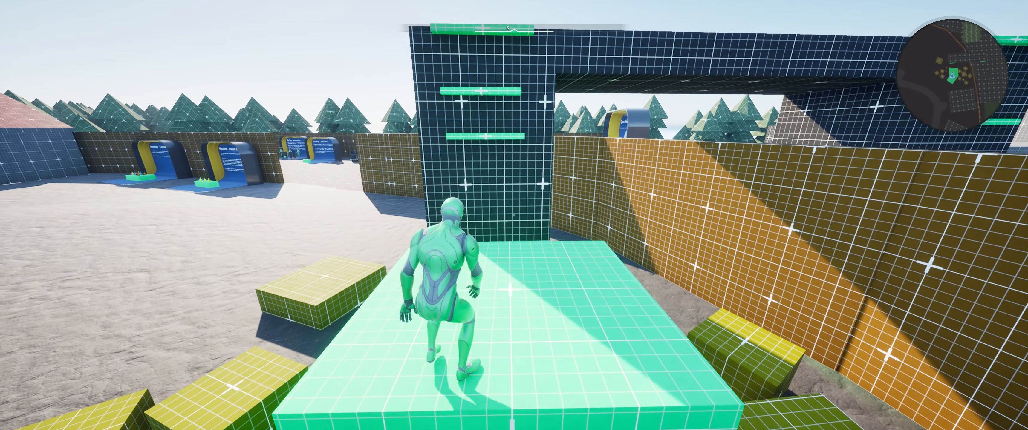
pyautogui.press('w')
pyautogui.press('space')
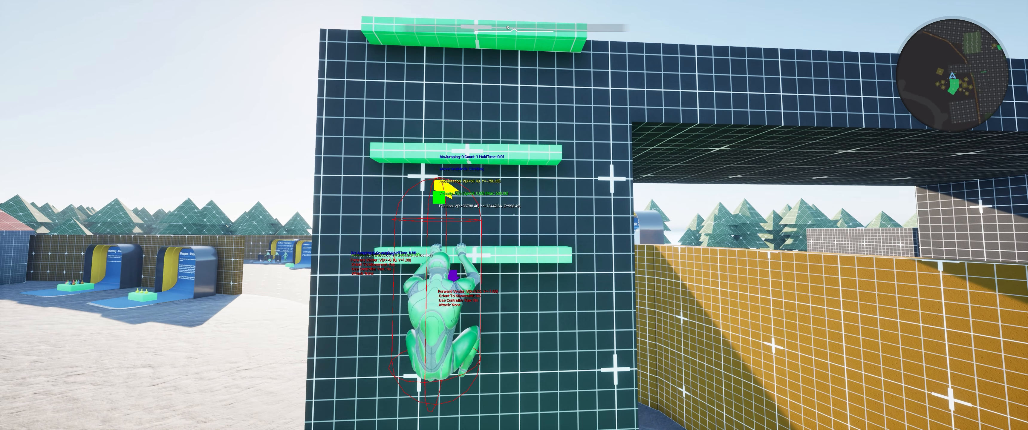
# - Climb the wall ledges onto the roof, drop back to the green block and face the wall
pyautogui.press('w')
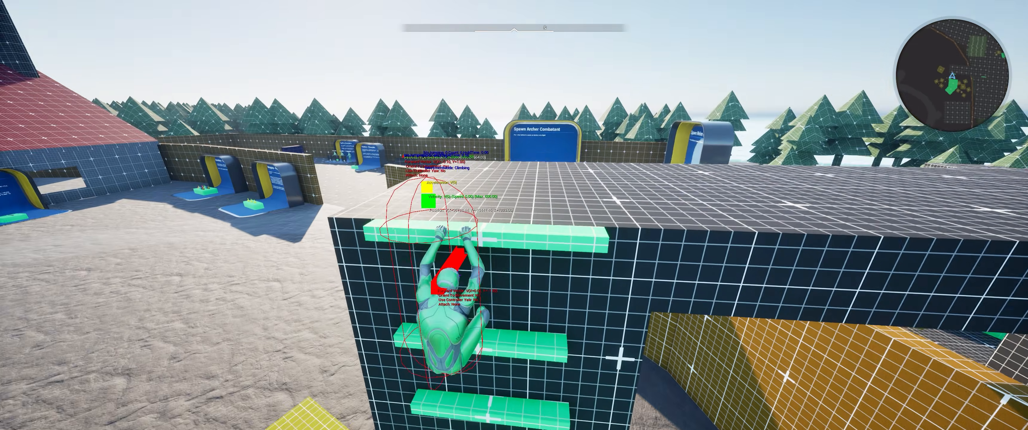
pyautogui.press('w')
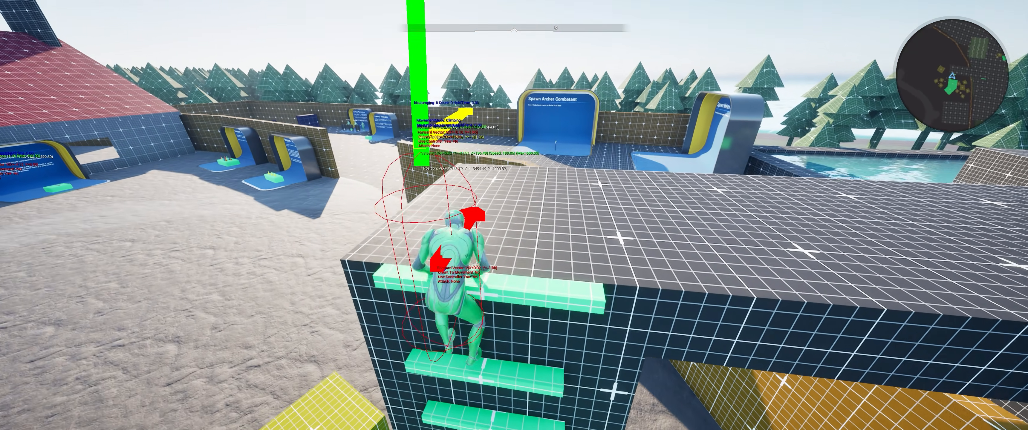
pyautogui.press('w')
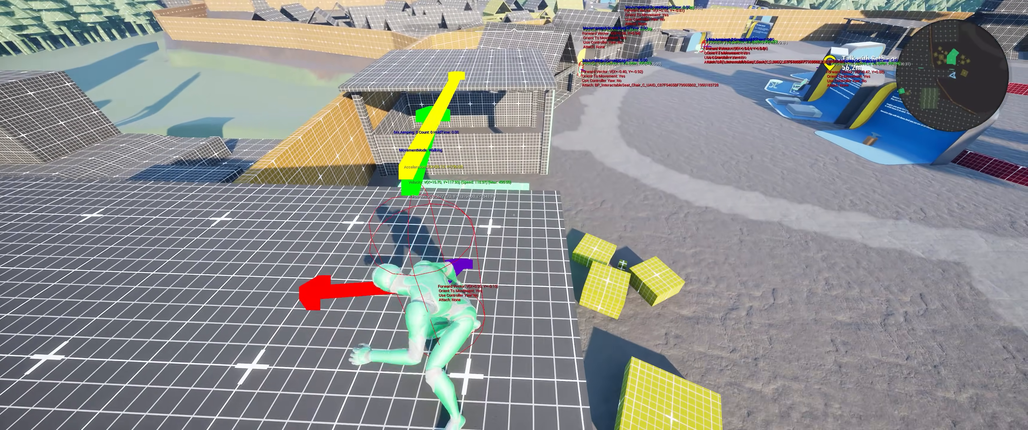
pyautogui.press('w')
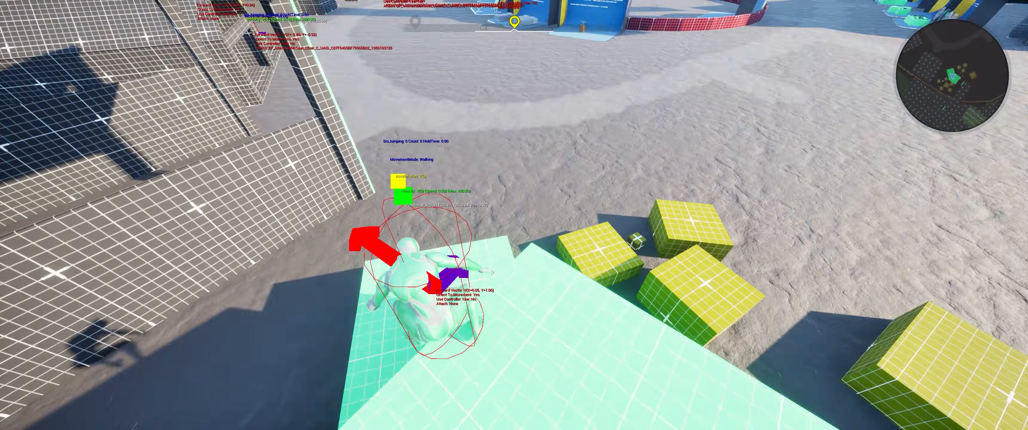
pyautogui.press('s')
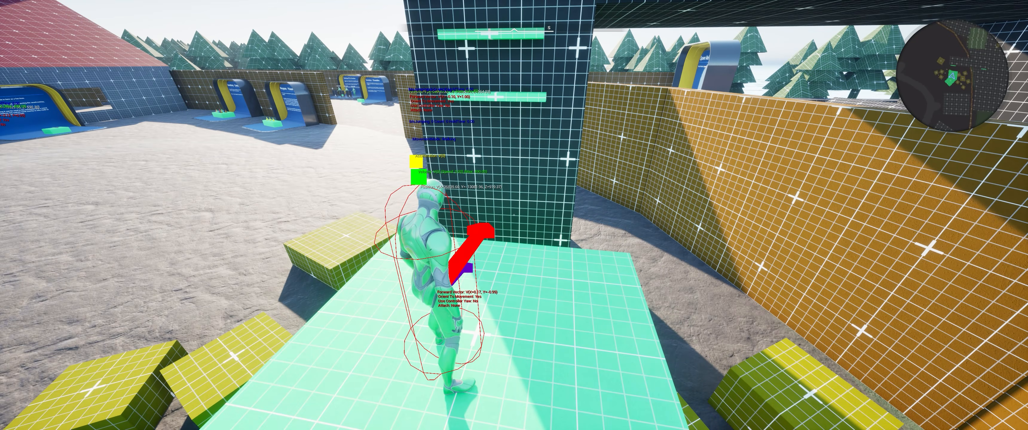
# - Repeat the ledge climb with jumps between the green ledges, pull up onto the roof and drop off towards the block
pyautogui.press('w')
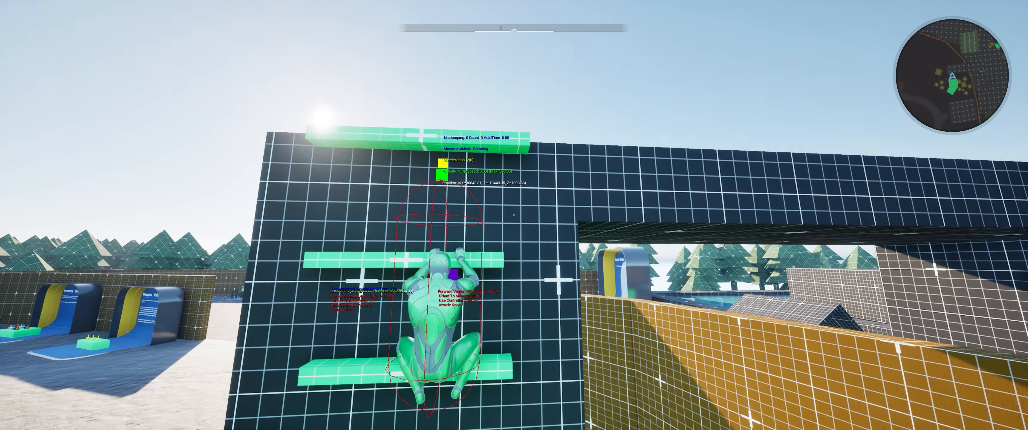
pyautogui.press('w')
pyautogui.press('space')
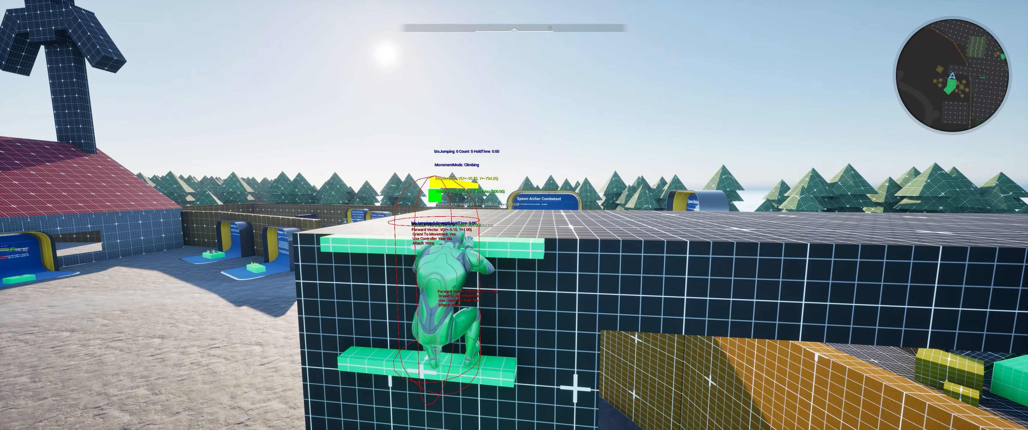
pyautogui.press('w')
pyautogui.press('d')
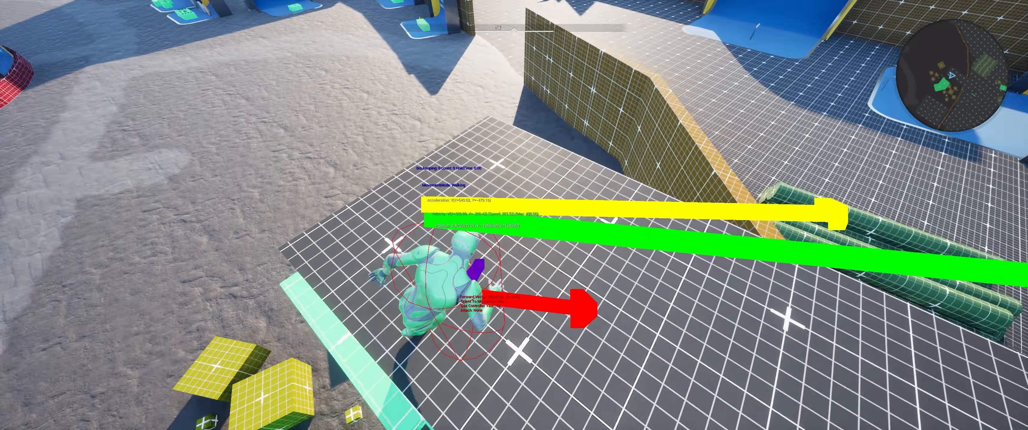
pyautogui.press('w')
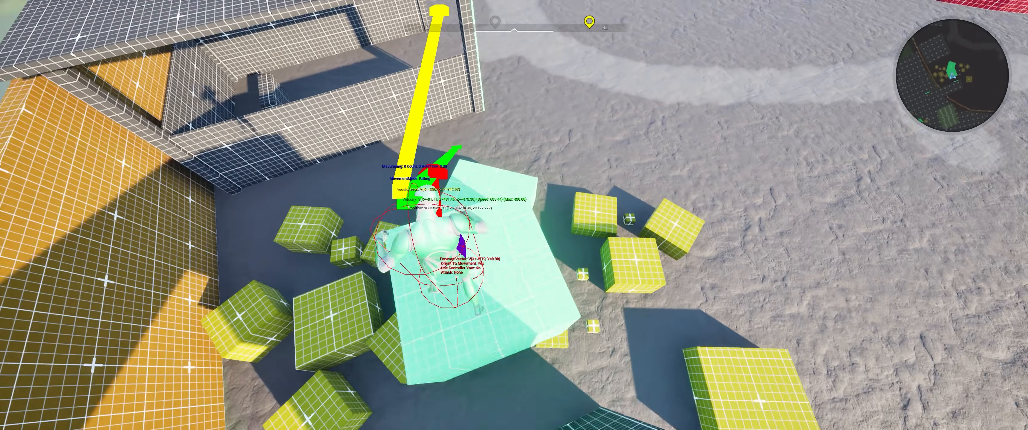
# - Run the character across the ground to the ladder and get up onto the flat platform roof
pyautogui.press('d')
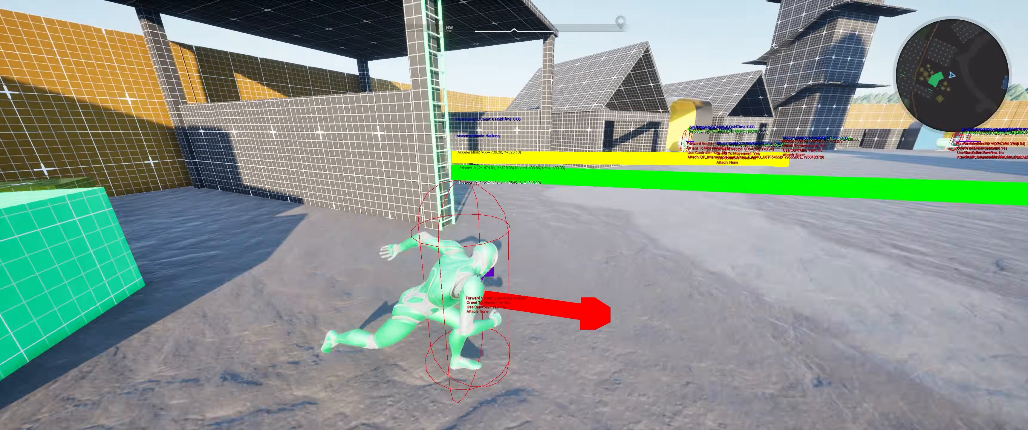
pyautogui.press('w')
pyautogui.press('space')
pyautogui.press('w')
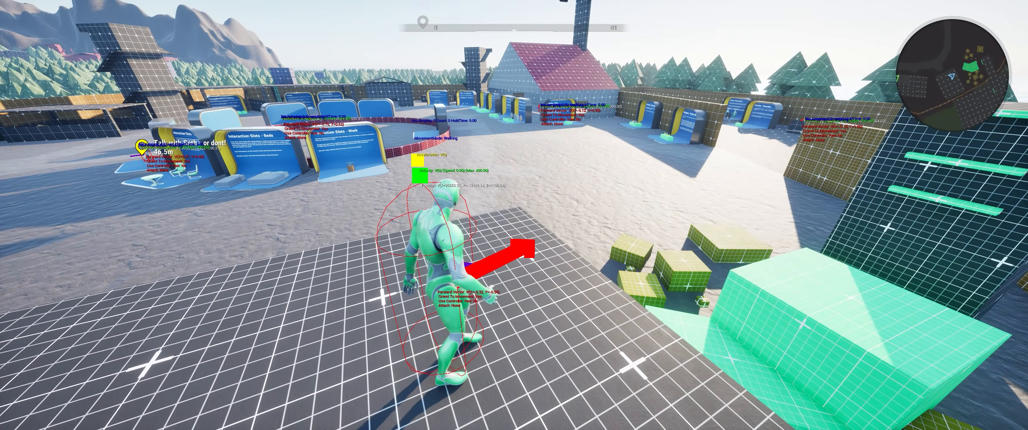
# - Mount the ladder from the platform's roof edge, climb down to the ground and run off
pyautogui.press('w')
pyautogui.press('w')
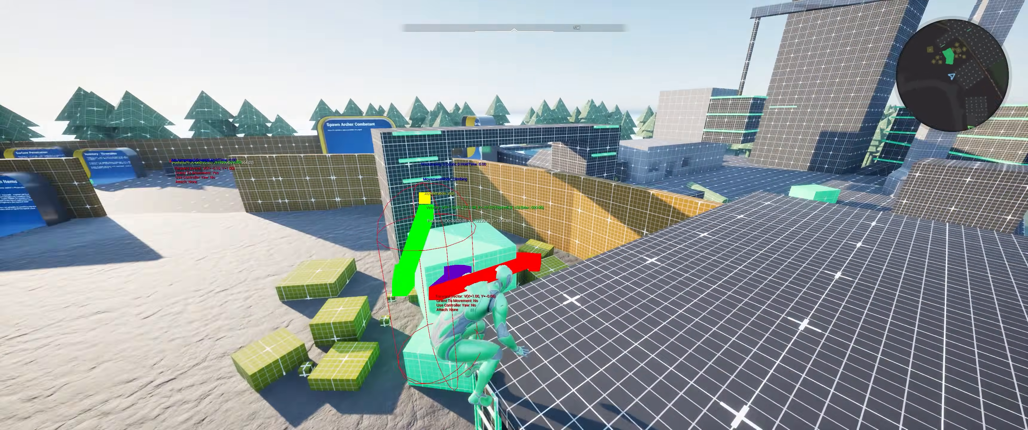
pyautogui.press('s')
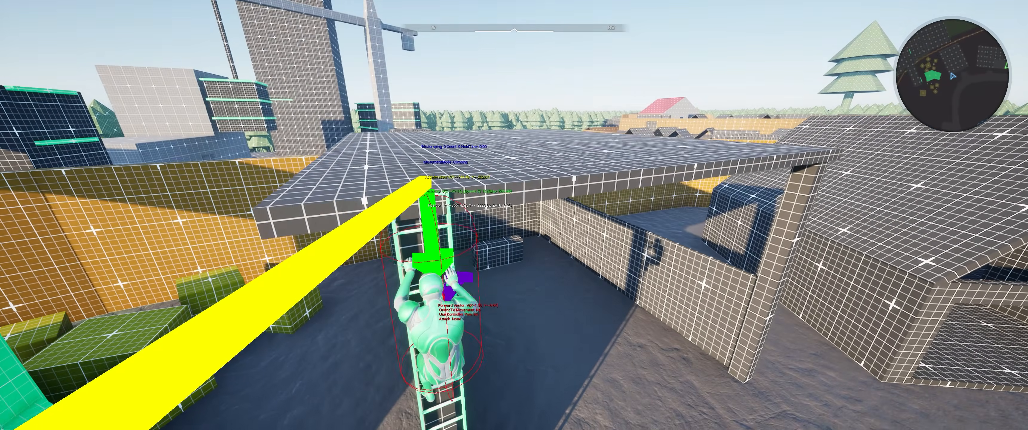
pyautogui.press('s')
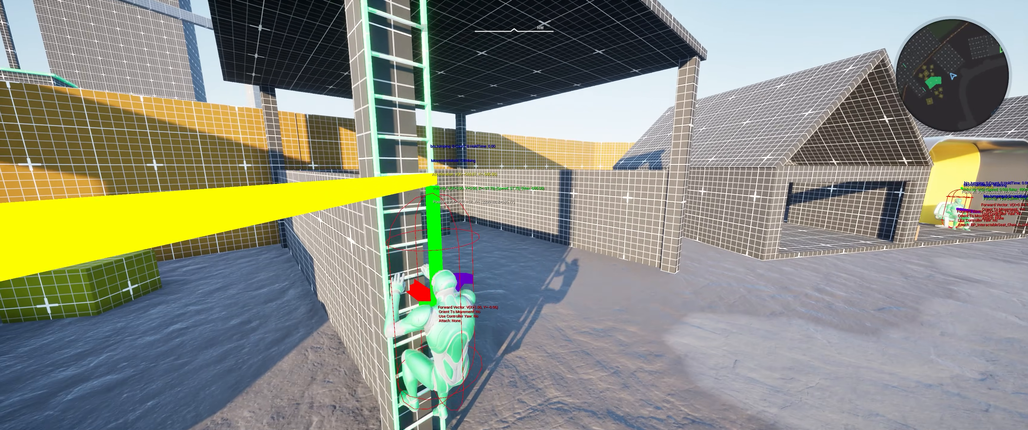
pyautogui.press('s')
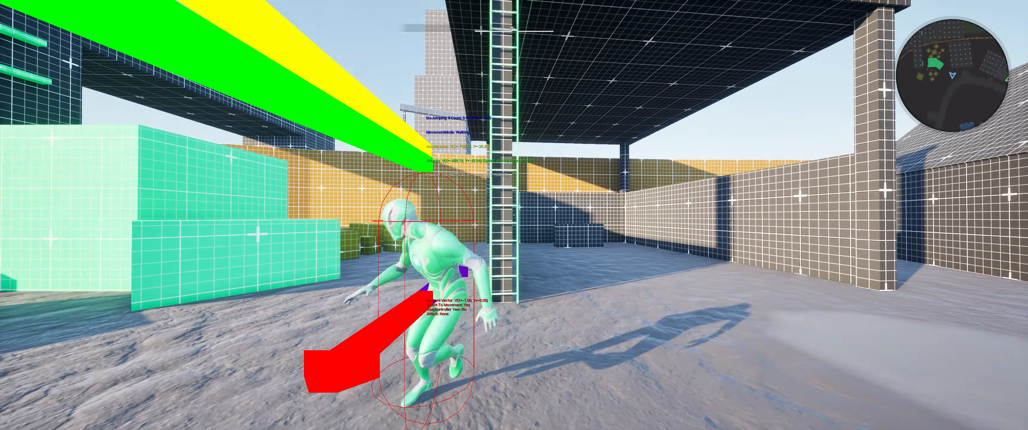
# - Run the character back from the ladder to view it from the ground and end the play session
pyautogui.press('s')
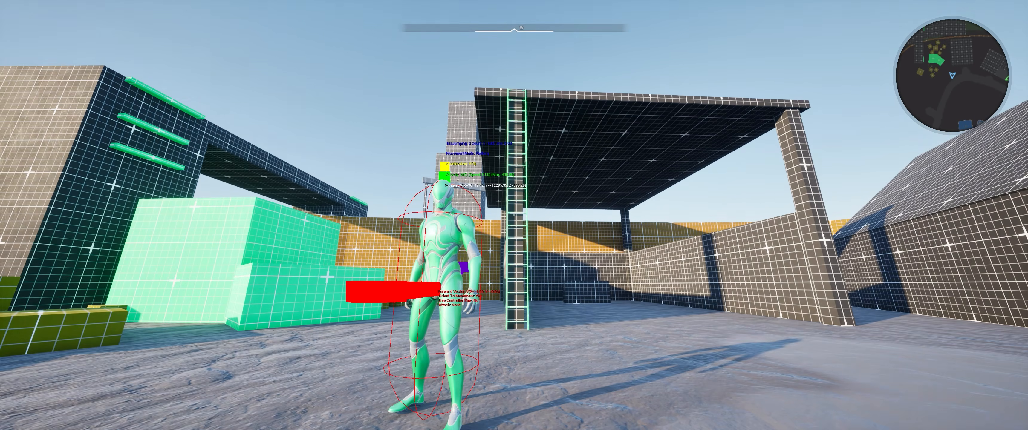
pyautogui.press('s')
pyautogui.press('d')
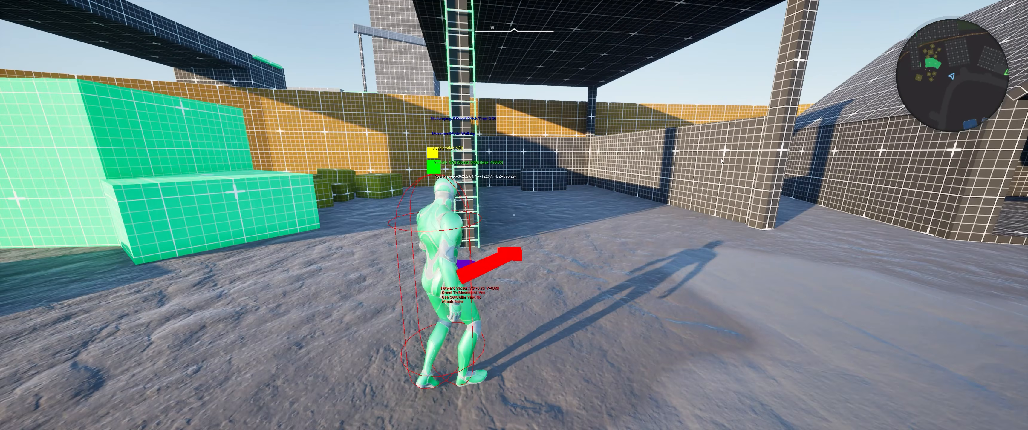
pyautogui.press('Escape')
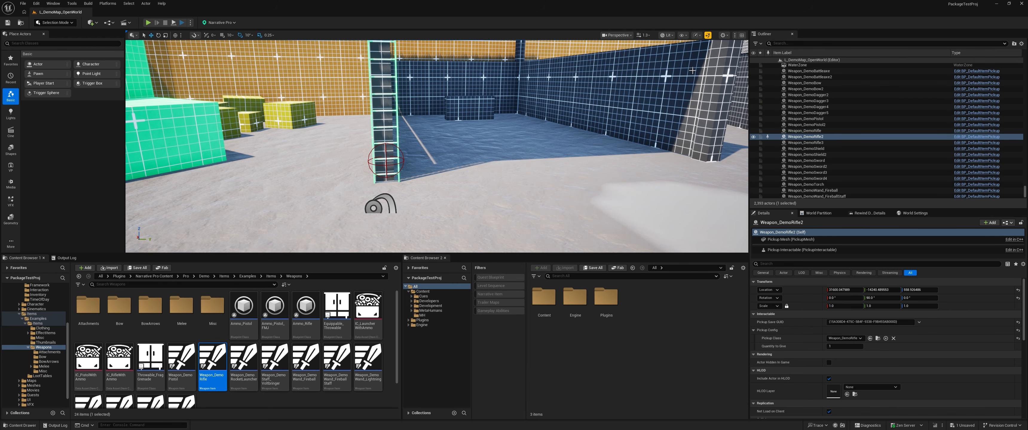
# - Select the existing BP_Ladder on the platform, open its blueprint and return to the level
pyautogui.press('s')
pyautogui.moveTo(568, 98); pyautogui.dragTo(455, 121, button='right')
pyautogui.scroll(-1, 527, 108)
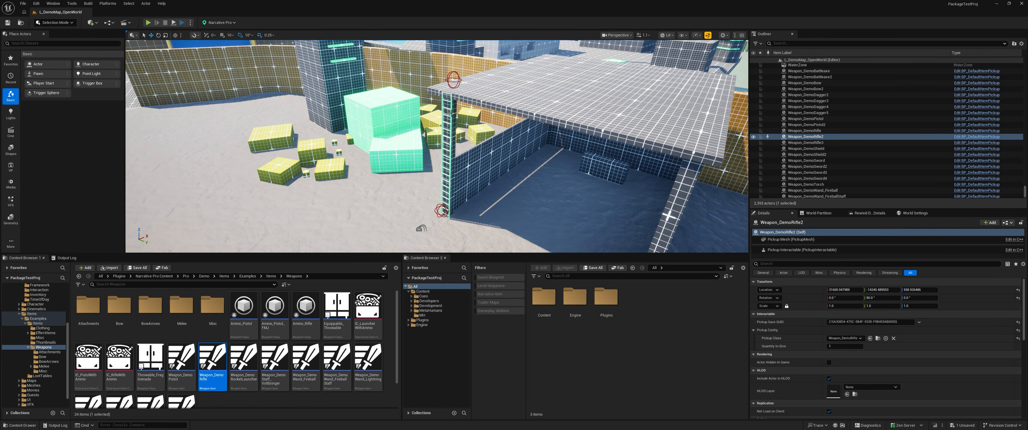
pyautogui.click(451, 113)
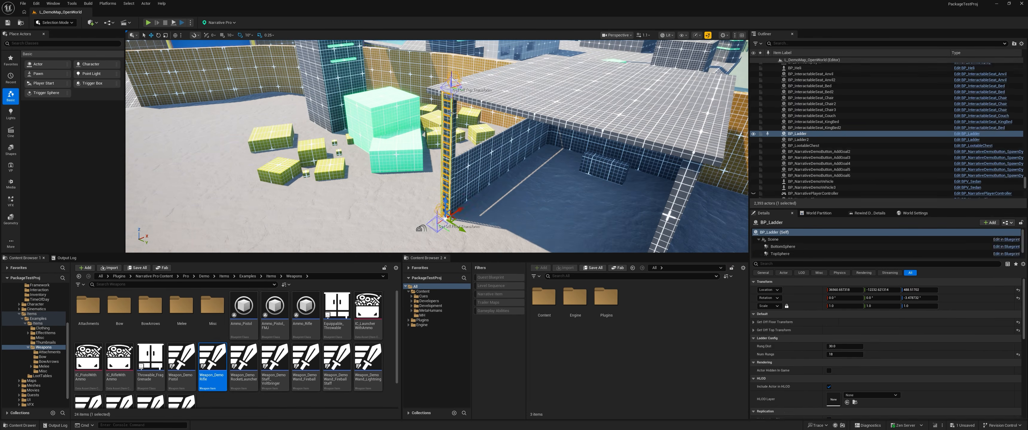
pyautogui.click(976, 134)
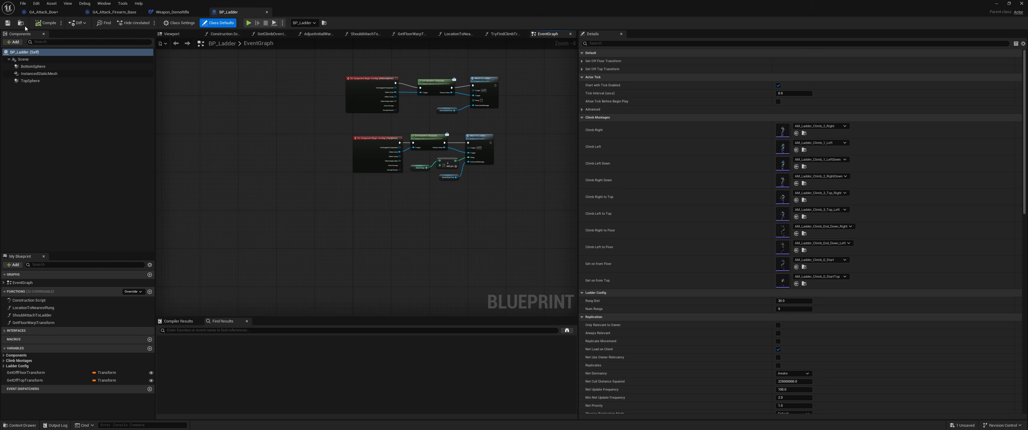
pyautogui.click(994, 6)
# - Try out a BP_Ladder with extra rungs at the platform's bare front pillar and delete it
pyautogui.moveTo(195, 233); pyautogui.dragTo(207, 274, button='right')
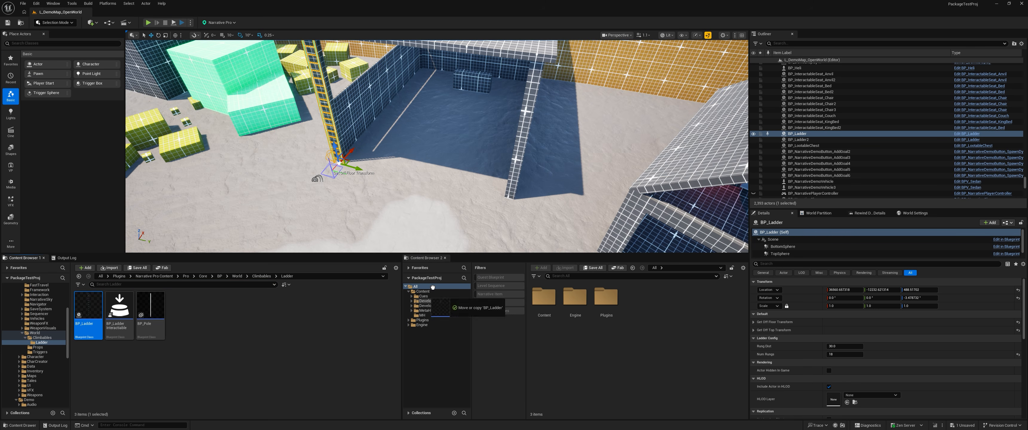
pyautogui.moveTo(510, 198); pyautogui.dragTo(508, 197)
pyautogui.moveTo(495, 201); pyautogui.dragTo(516, 174, button='right')
pyautogui.press('w')
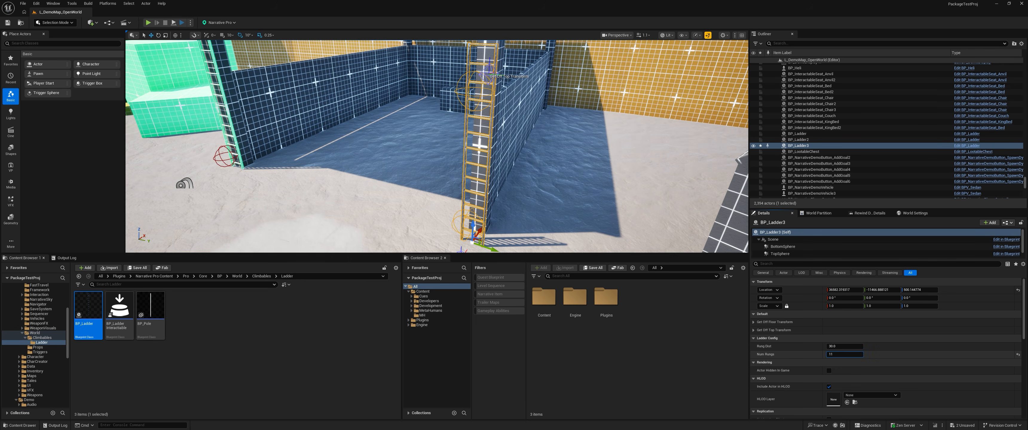
pyautogui.scroll(-7, 488, 145)
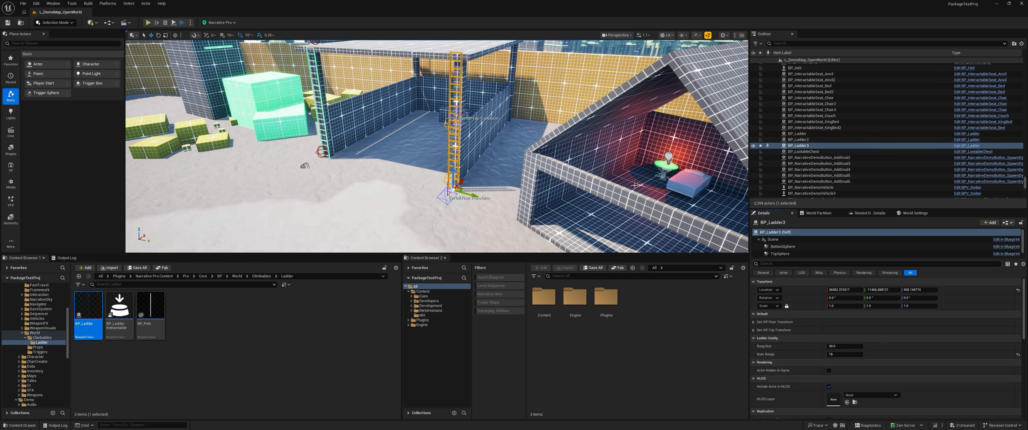
pyautogui.scroll(3, 477, 107)
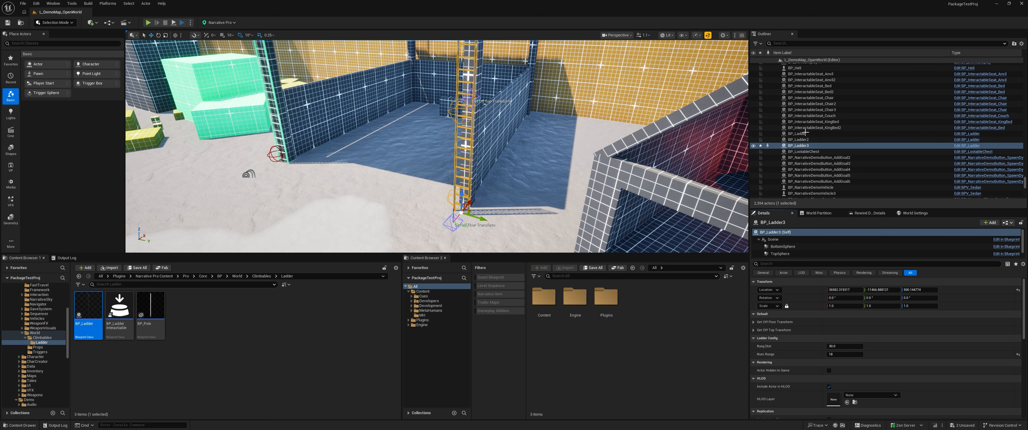
pyautogui.press('Delete')
# - Examine the existing ladder's bottom trigger sphere on the ground and its top trigger sphere above the roof edge
pyautogui.moveTo(415, 137); pyautogui.dragTo(414, 187, button='right')
pyautogui.press('w')
pyautogui.scroll(3, 420, 182)
pyautogui.scroll(5, 403, 176)
pyautogui.moveTo(398, 160); pyautogui.dragTo(394, 171, button='right')
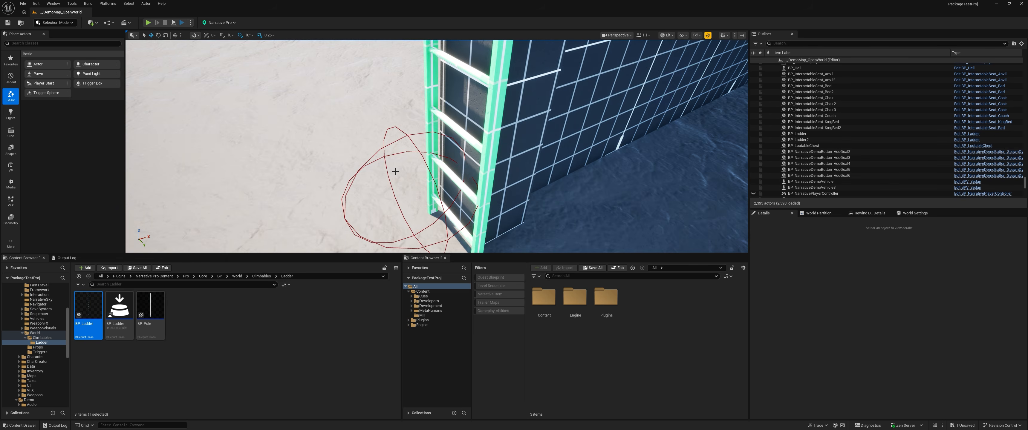
pyautogui.click(406, 137)
pyautogui.press('e')
pyautogui.moveTo(410, 163); pyautogui.dragTo(434, 143, button='right')
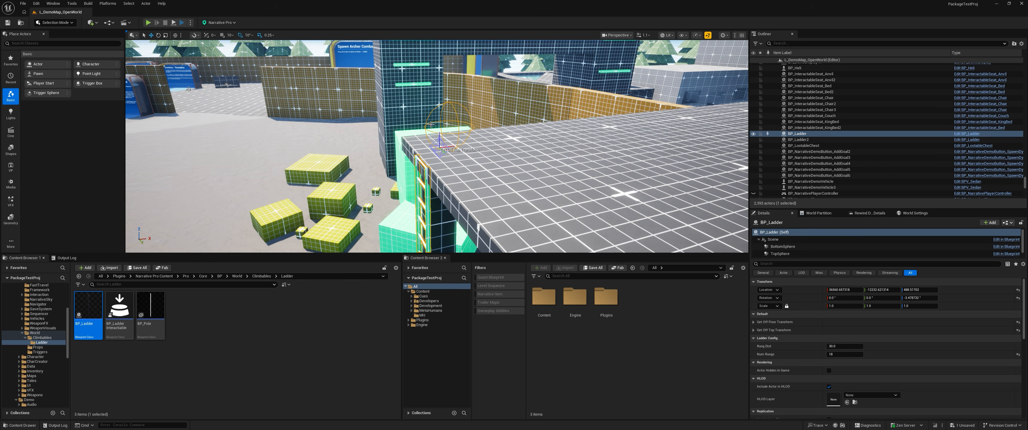
pyautogui.press('q')
pyautogui.moveTo(440, 143); pyautogui.dragTo(476, 150, button='right')
pyautogui.press('q')
pyautogui.moveTo(449, 196); pyautogui.dragTo(429, 171, button='right')
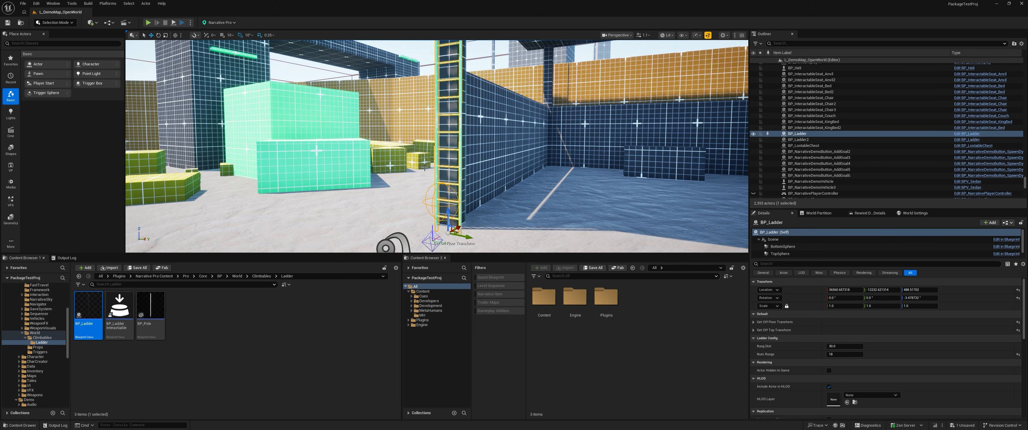
# - Inspect the existing ladder's Get Off Floor Transform on the ground and its Get Off Top Transform on the roof
pyautogui.moveTo(444, 141); pyautogui.dragTo(433, 107, button='right')
pyautogui.click(415, 134)
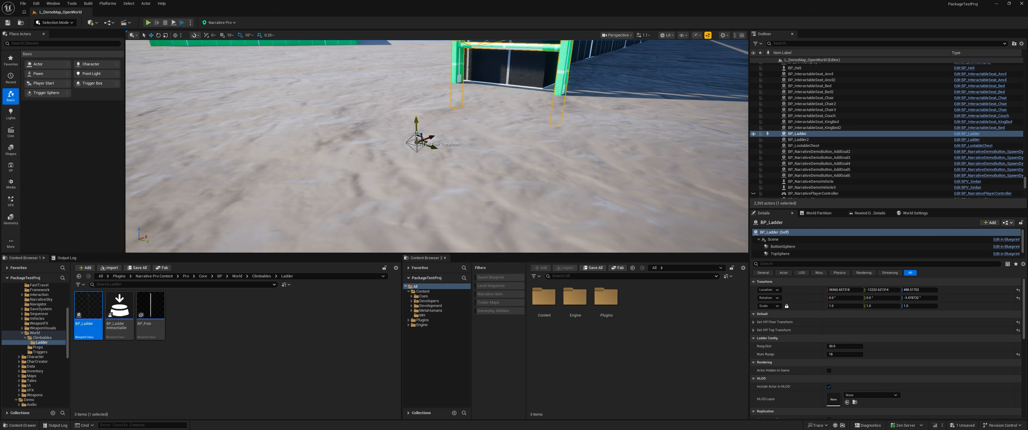
pyautogui.press('w')
pyautogui.moveTo(415, 134); pyautogui.dragTo(416, 125, button='right')
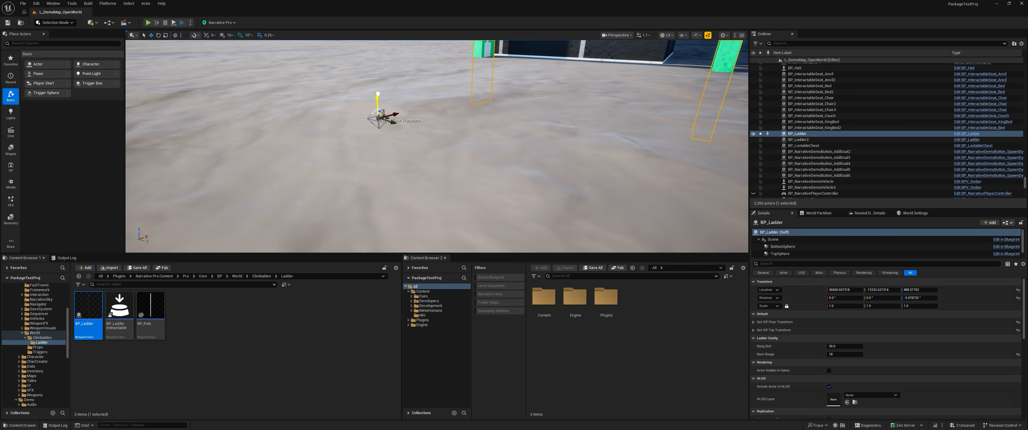
pyautogui.moveTo(549, 136)
pyautogui.mouseDown(button='right')
pyautogui.moveTo(566, 72)
pyautogui.moveTo(586, 70)
pyautogui.moveTo(530, 136)
pyautogui.moveTo(543, 138)
pyautogui.mouseUp(button='right')
pyautogui.press('e')
pyautogui.press('e')
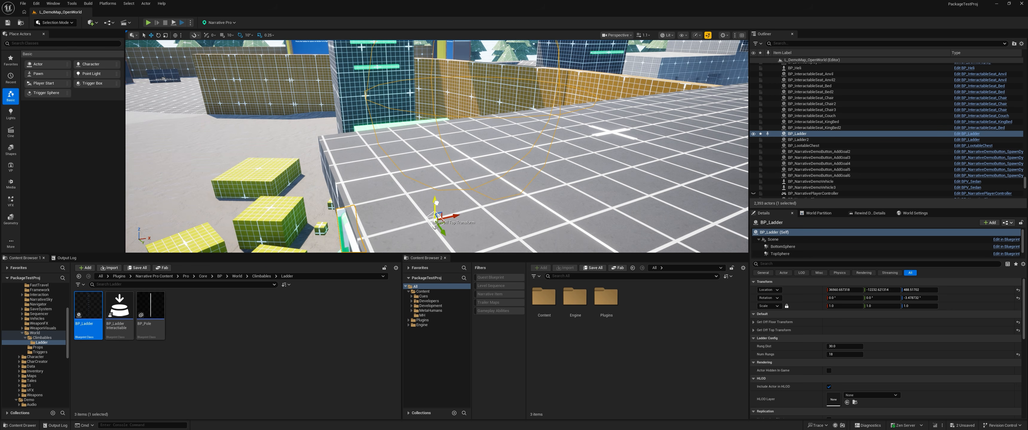
# - Add a new BP_Ladder to the level and position it against the platform's bare front pillar
pyautogui.moveTo(402, 187); pyautogui.dragTo(476, 194, button='right')
pyautogui.press('a')
pyautogui.press('s')
pyautogui.press('w')
pyautogui.press('d')
pyautogui.moveTo(136, 315); pyautogui.dragTo(466, 196)
pyautogui.moveTo(466, 196); pyautogui.dragTo(427, 218, button='right')
pyautogui.press('w')
pyautogui.press('d')
pyautogui.moveTo(443, 218); pyautogui.dragTo(466, 232)
pyautogui.moveTo(457, 216); pyautogui.dragTo(487, 189, button='right')
pyautogui.press('s')
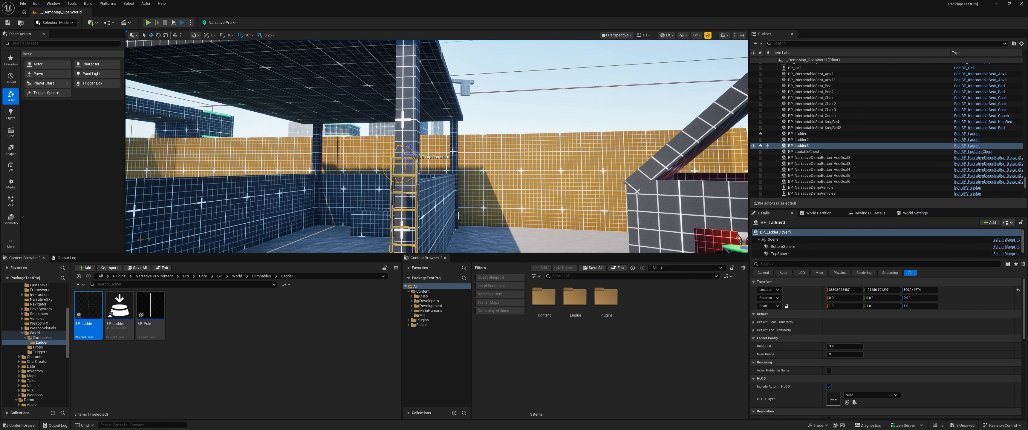
# - Increase the new ladder's number of rungs so that it reaches the platform roof
pyautogui.scroll(-5, 458, 216)
pyautogui.click(840, 354)
pyautogui.write('12')
pyautogui.press('Return')
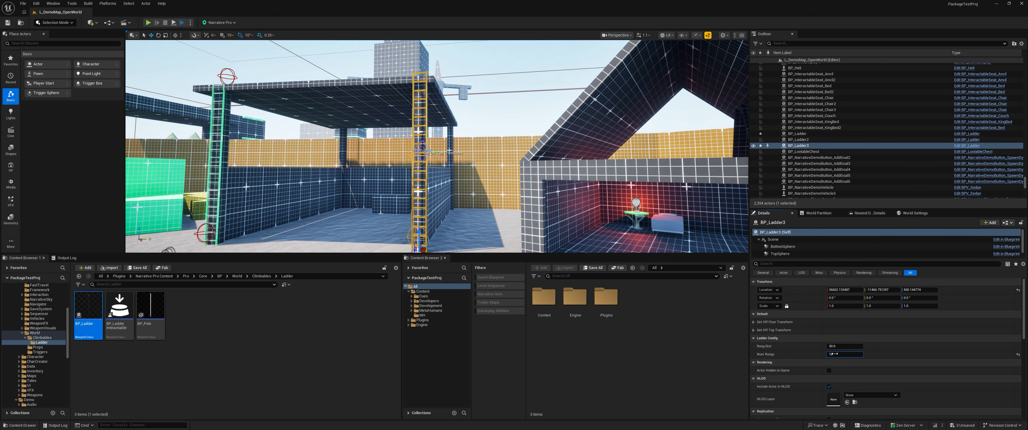
# - Raise the new ladder's TopSphere component to just above the edge of the platform roof
pyautogui.scroll(4, 458, 185)
pyautogui.click(781, 254)
pyautogui.moveTo(598, 195); pyautogui.dragTo(580, 191, button='right')
pyautogui.scroll(-3, 450, 162)
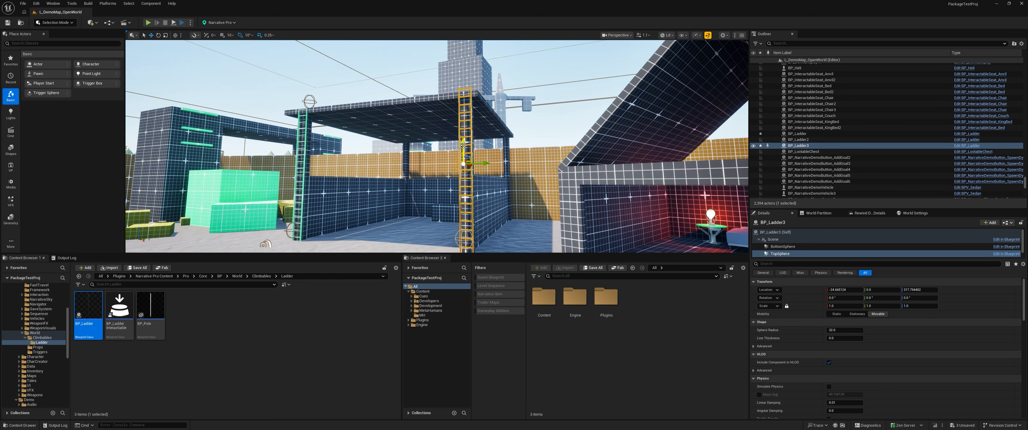
pyautogui.moveTo(456, 80)
pyautogui.mouseDown(button='right')
pyautogui.moveTo(429, 120)
pyautogui.moveTo(456, 80)
pyautogui.mouseUp(button='right')
pyautogui.moveTo(447, 135)
pyautogui.mouseDown(button='right')
pyautogui.moveTo(439, 145)
pyautogui.moveTo(447, 135)
pyautogui.mouseUp(button='right')
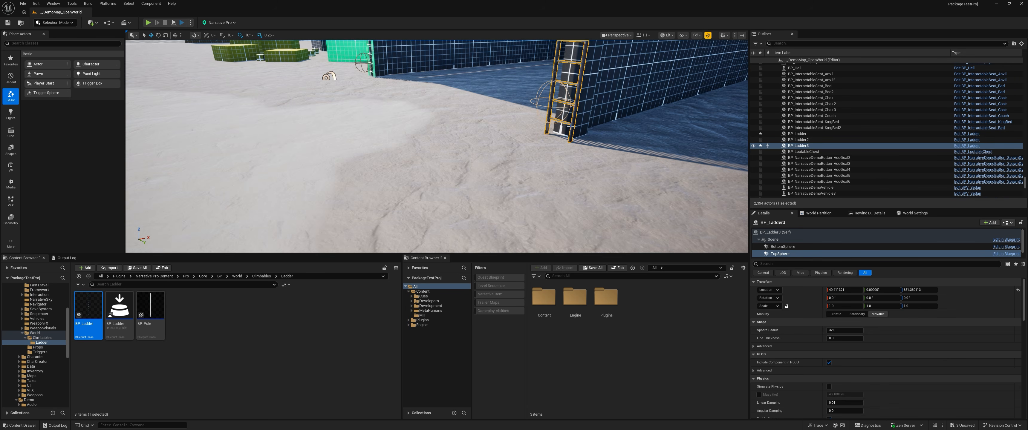
# - Move the new ladder's Get Off Top Transform onto the roof near the edge and check its Get Off Floor Transform
pyautogui.click(798, 146)
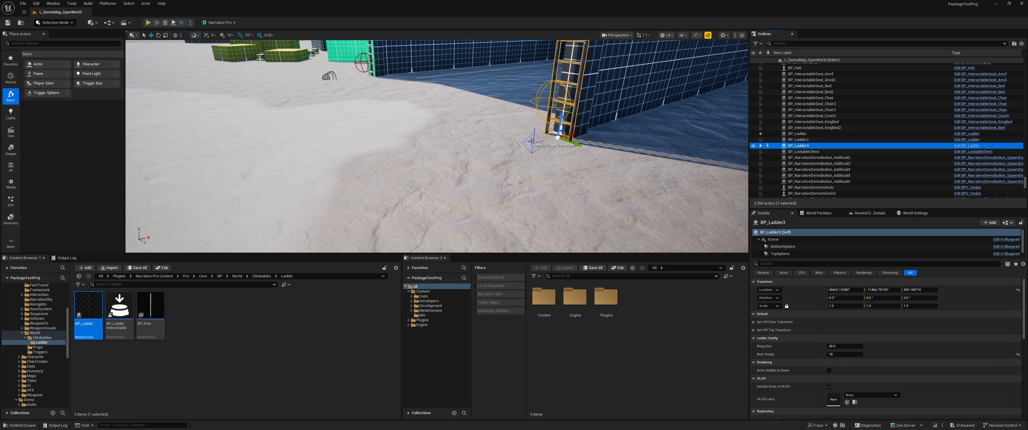
pyautogui.moveTo(533, 135)
pyautogui.mouseDown(button='right')
pyautogui.moveTo(559, 136)
pyautogui.moveTo(527, 135)
pyautogui.mouseUp(button='right')
pyautogui.moveTo(462, 198)
pyautogui.mouseDown(button='right')
pyautogui.moveTo(461, 185)
pyautogui.moveTo(461, 198)
pyautogui.mouseUp(button='right')
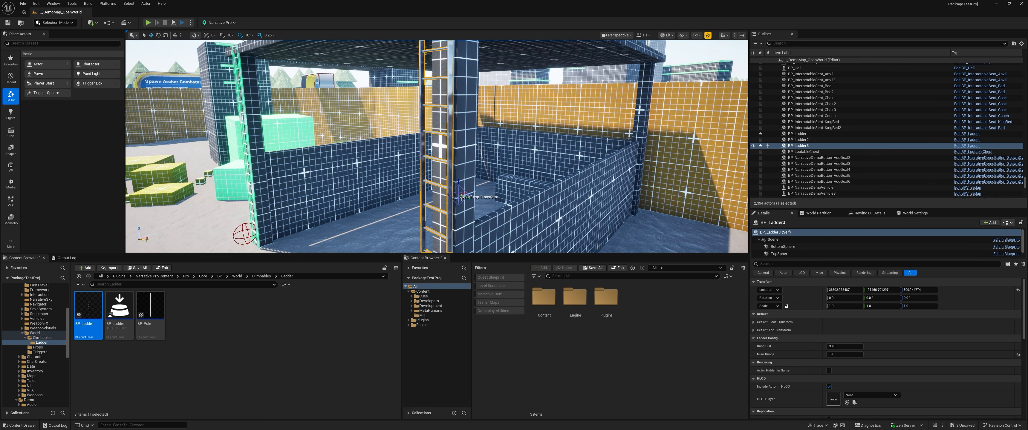
pyautogui.press('f')
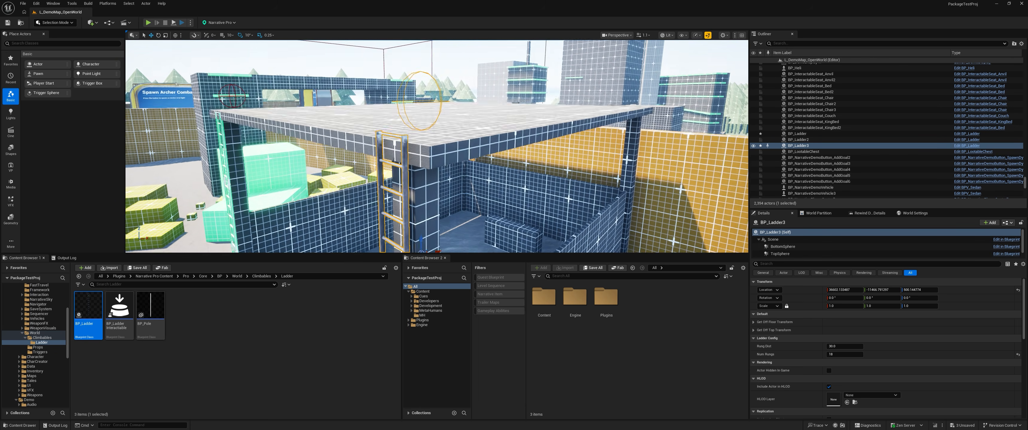
pyautogui.moveTo(449, 62); pyautogui.dragTo(447, 68, button='right')
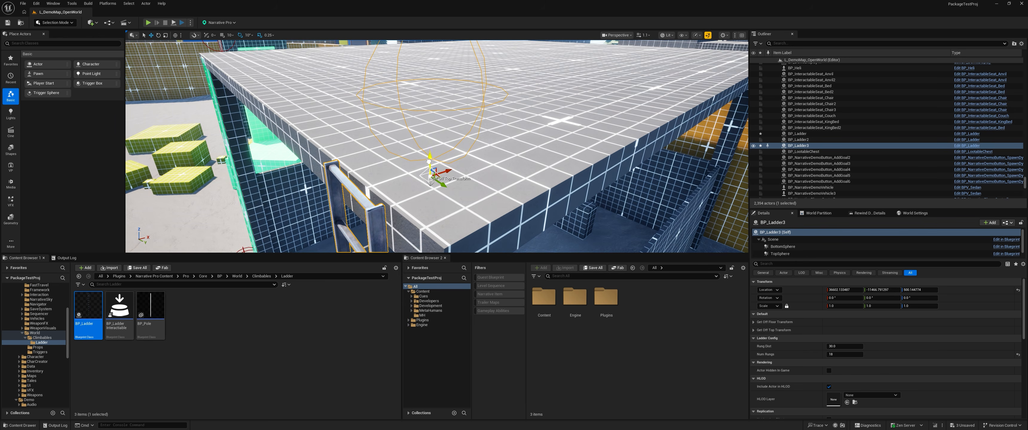
pyautogui.moveTo(457, 156); pyautogui.dragTo(453, 154, button='right')
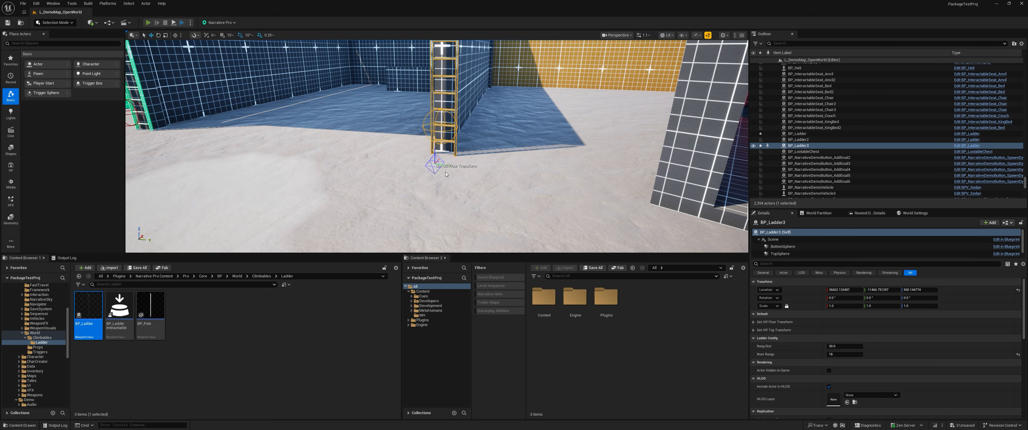
# - Playtest the new ladder by climbing the character up it to the platform roof and back down
pyautogui.hotkey('alt', 'p')
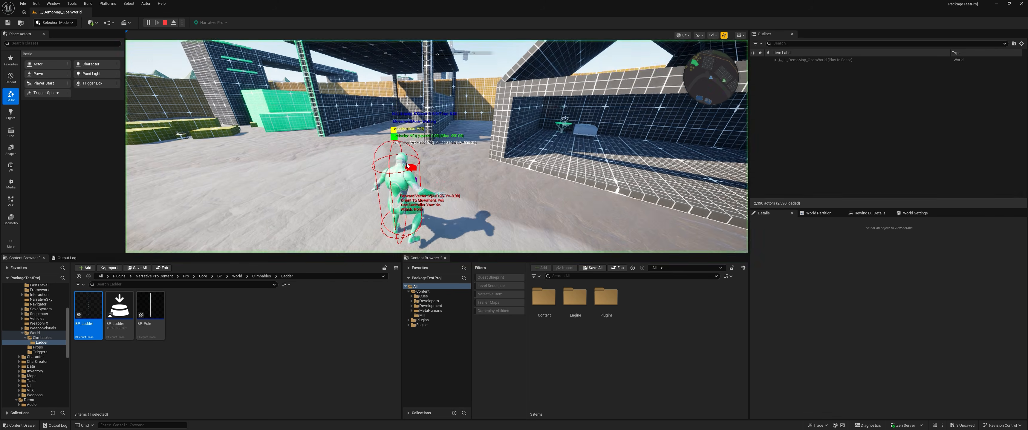
pyautogui.press('w')
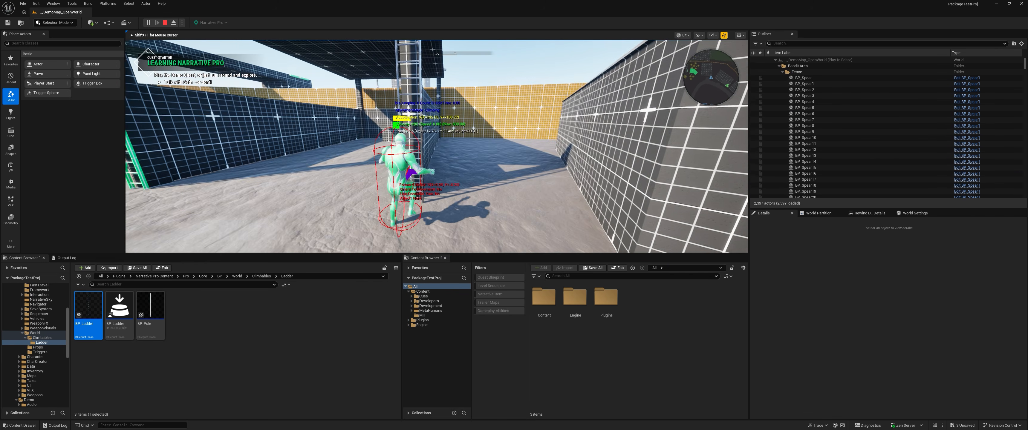
pyautogui.press('w')
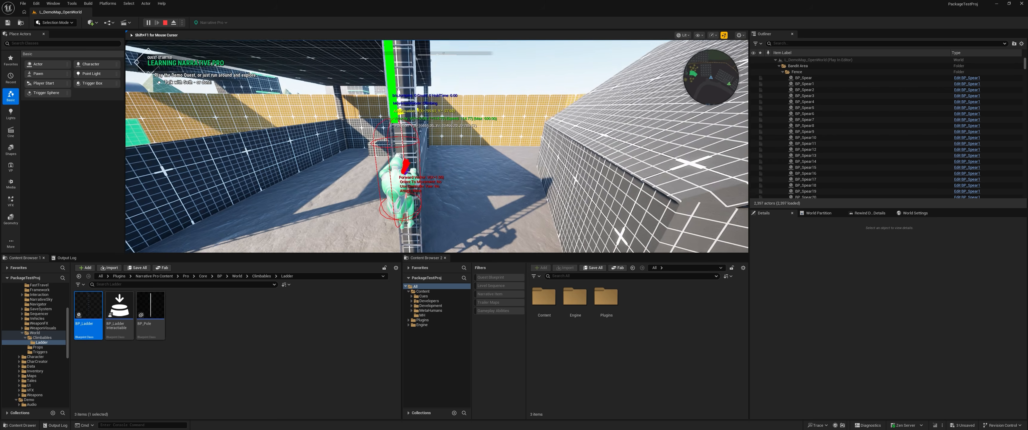
pyautogui.press('w')
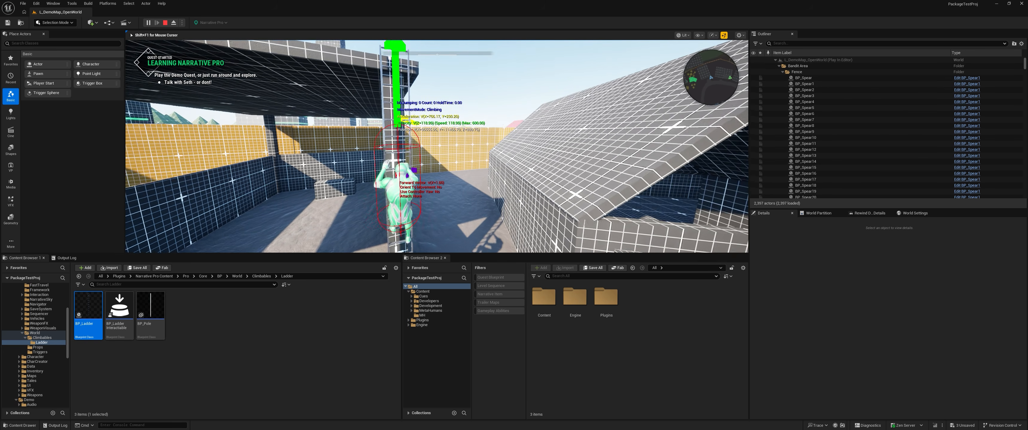
pyautogui.press('w')
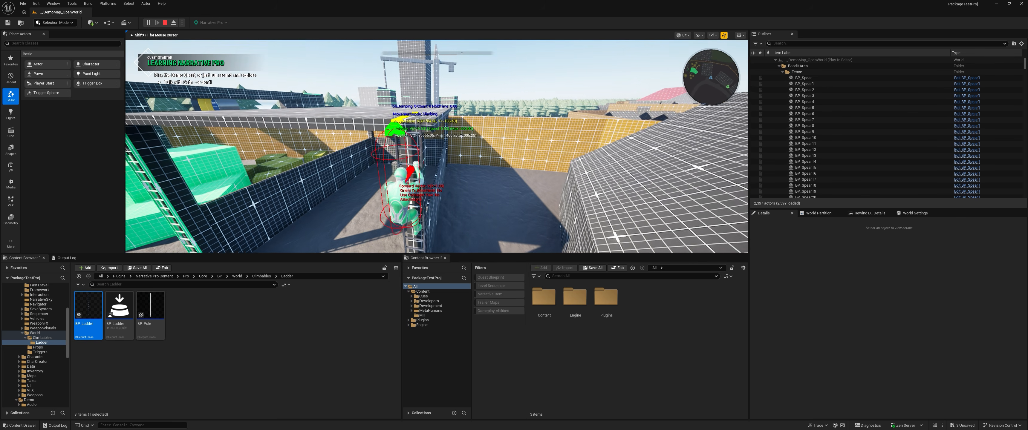
pyautogui.press('w')
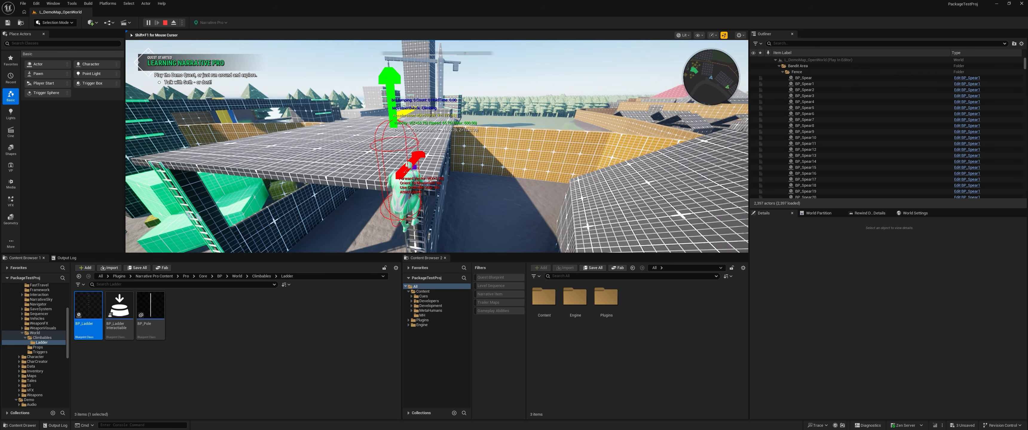
pyautogui.press('w')
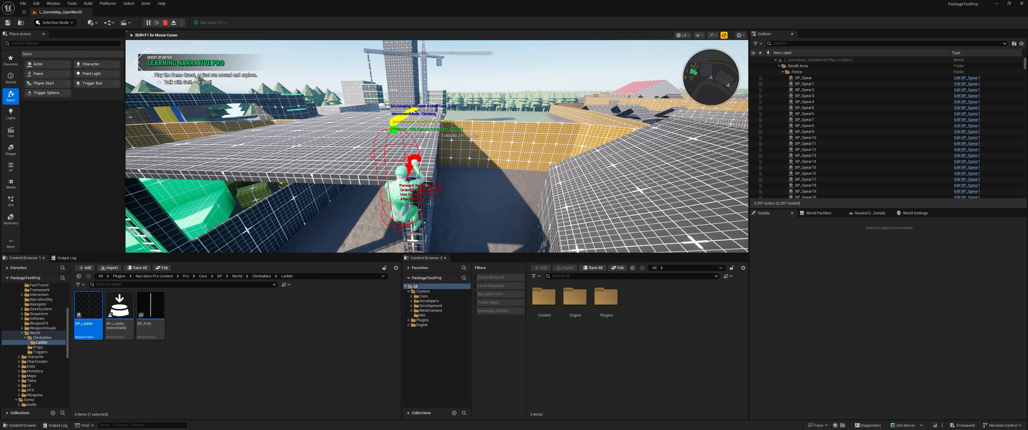
pyautogui.press('w')
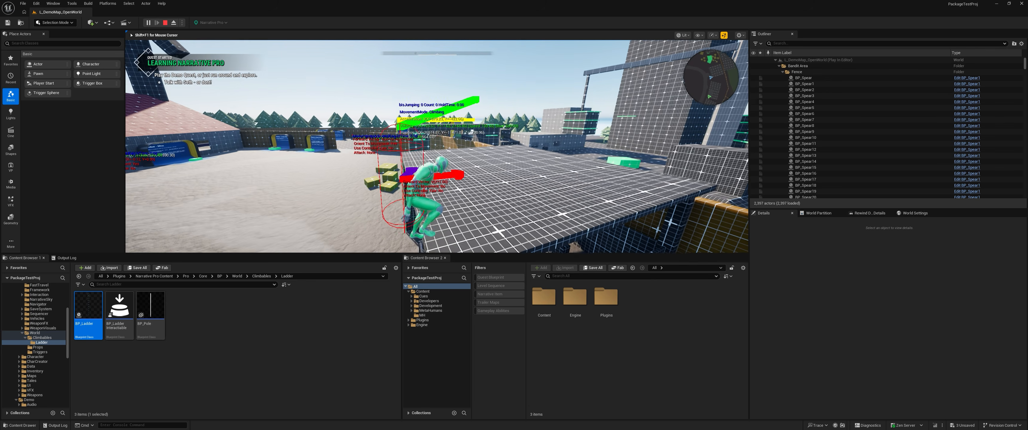
pyautogui.press('w')
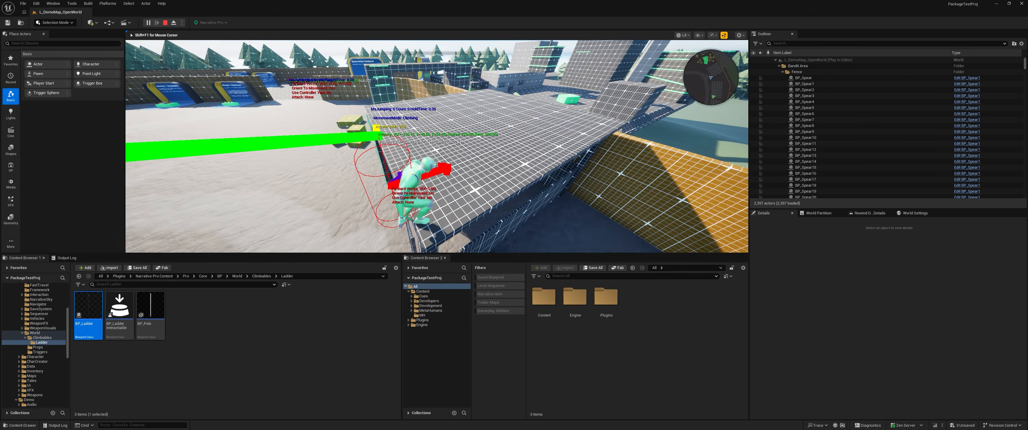
pyautogui.press('s')
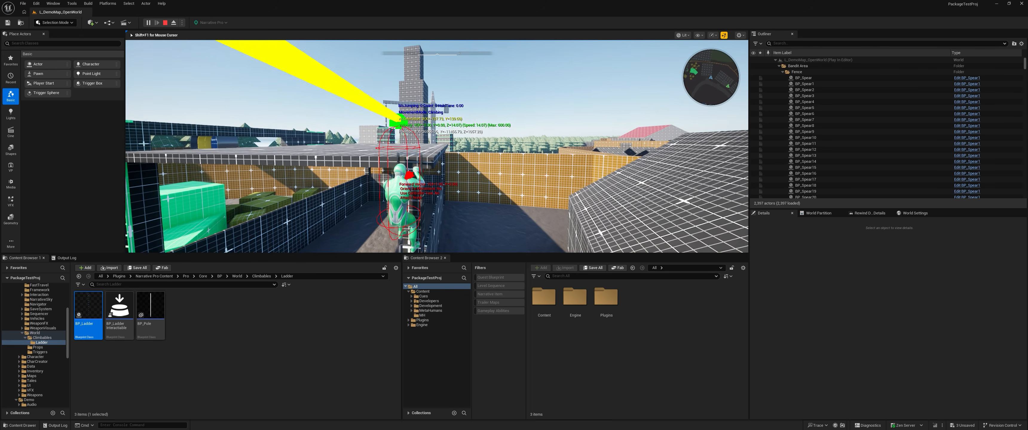
pyautogui.press('Escape')
# - Delete the newly placed ladder from the demo level
pyautogui.moveTo(450, 170); pyautogui.dragTo(502, 149, button='right')
pyautogui.press('s')
pyautogui.press('w')
pyautogui.press('w')
pyautogui.press('Delete')
pyautogui.press('s')
# - Search all project content for "climb map" and open the L_DeveloperLevel_ClimbLink level
pyautogui.scroll(5, 34, 301)
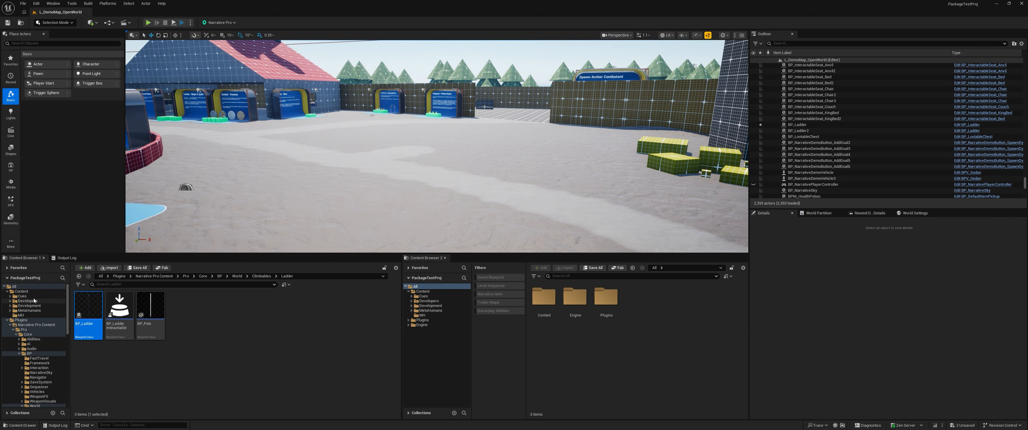
pyautogui.click(15, 286)
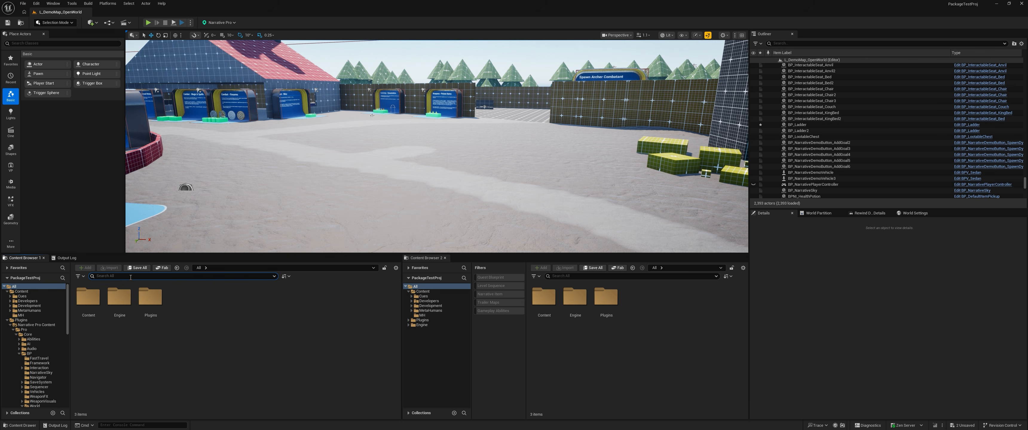
pyautogui.click(131, 277)
pyautogui.write('climbtest')
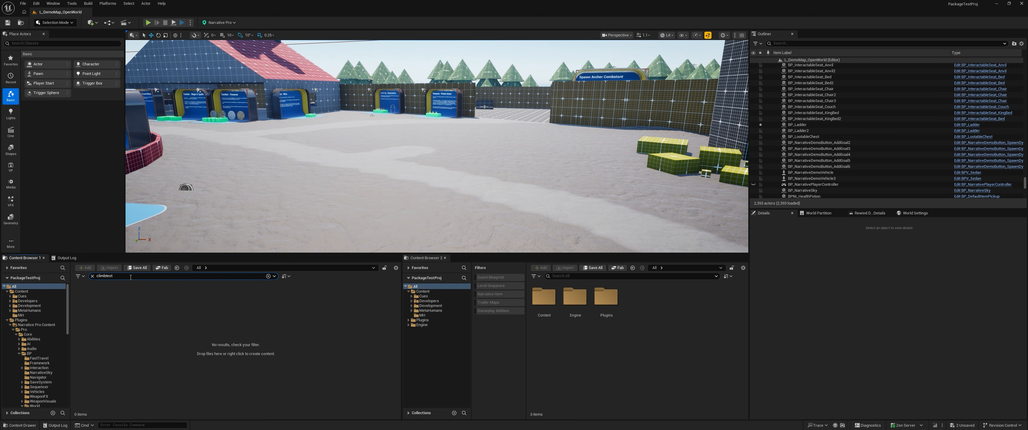
pyautogui.press('BackSpace')
pyautogui.press('BackSpace')
pyautogui.press('BackSpace')
pyautogui.write('map')
pyautogui.click(180, 316)
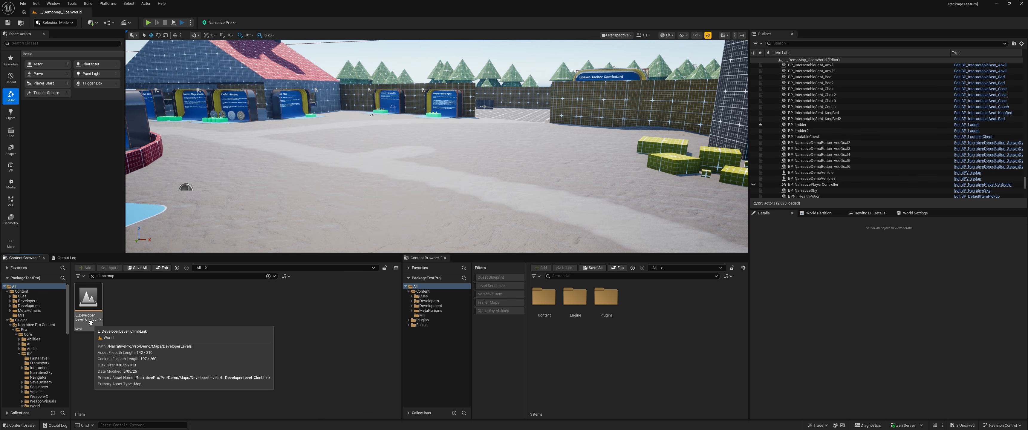
pyautogui.doubleClick(94, 319)
pyautogui.click(564, 285)
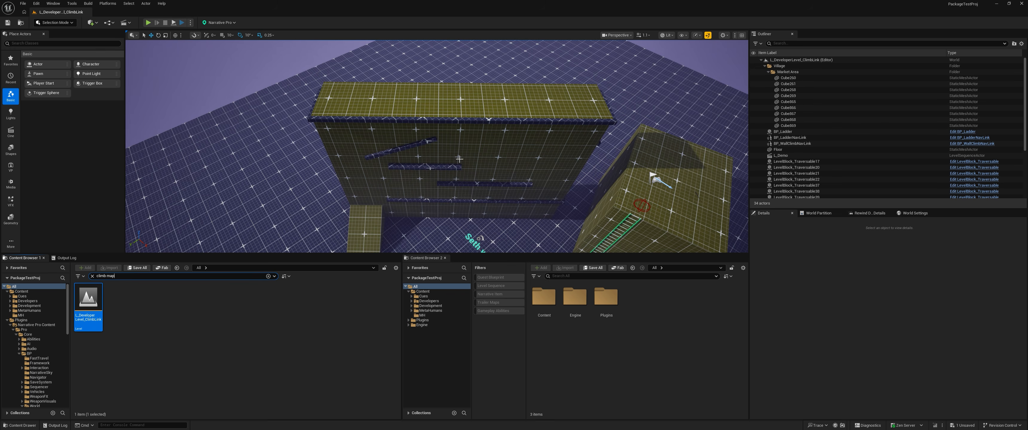
# - Start a playtest of the climb link level and equip the Wand of Control
pyautogui.moveTo(448, 154); pyautogui.dragTo(430, 197, button='right')
pyautogui.press('w')
pyautogui.click(190, 22)
pyautogui.click(158, 28)
pyautogui.click(148, 22)
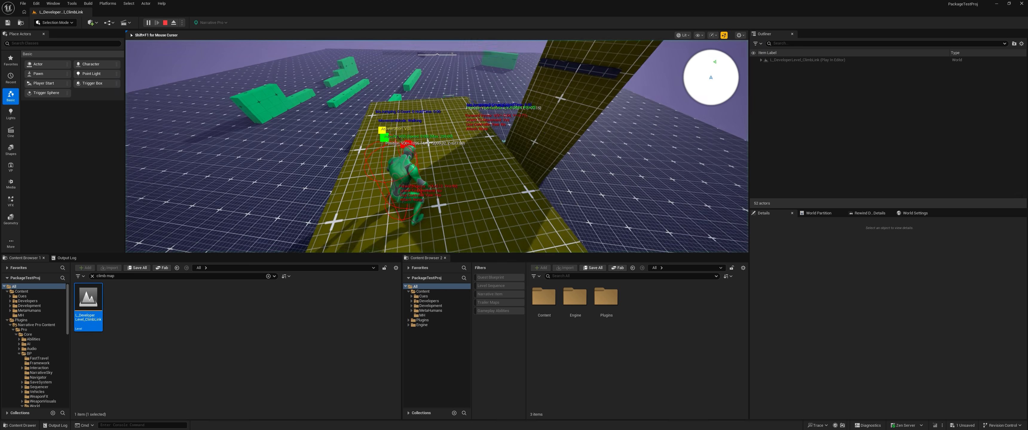
pyautogui.press('w')
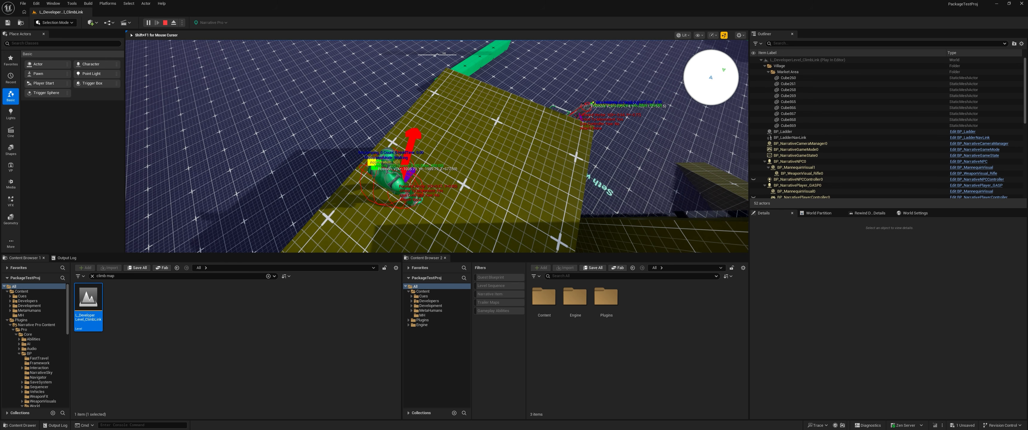
pyautogui.press('Tab')
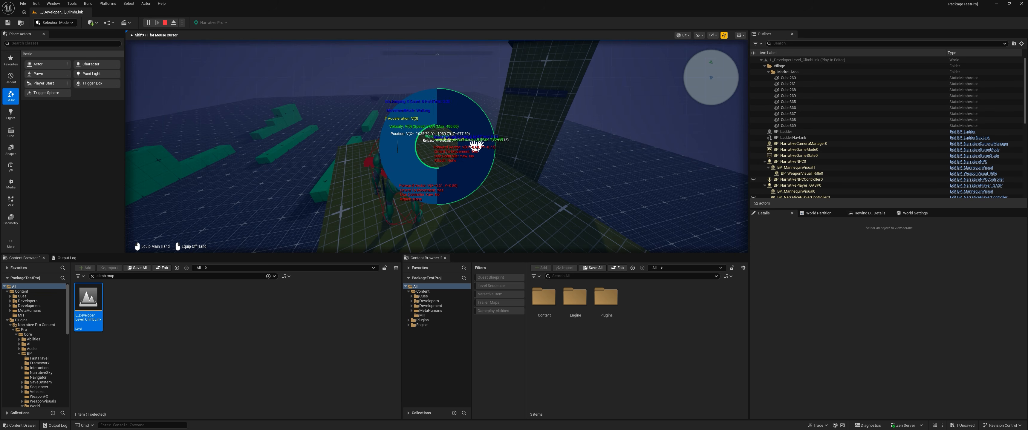
pyautogui.press('w')
pyautogui.press('d')
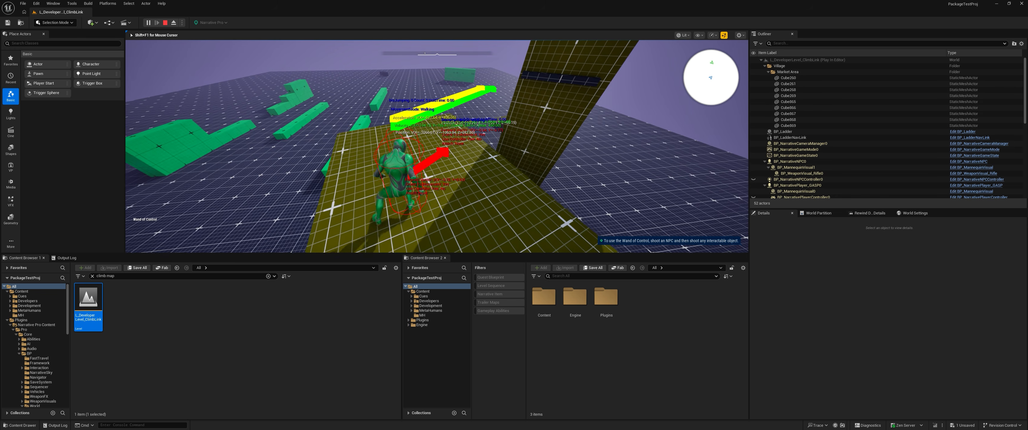
pyautogui.click(267, 171)
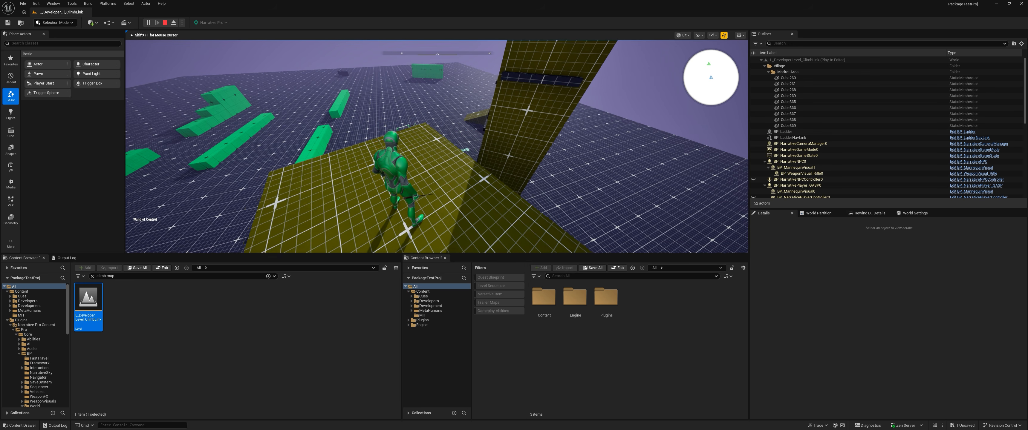
# - Direct the NPC with the Wand of Control in first-person view to test its ladder climbing, and end the playtest
pyautogui.press('v')
pyautogui.press('w')
pyautogui.click(437, 147)
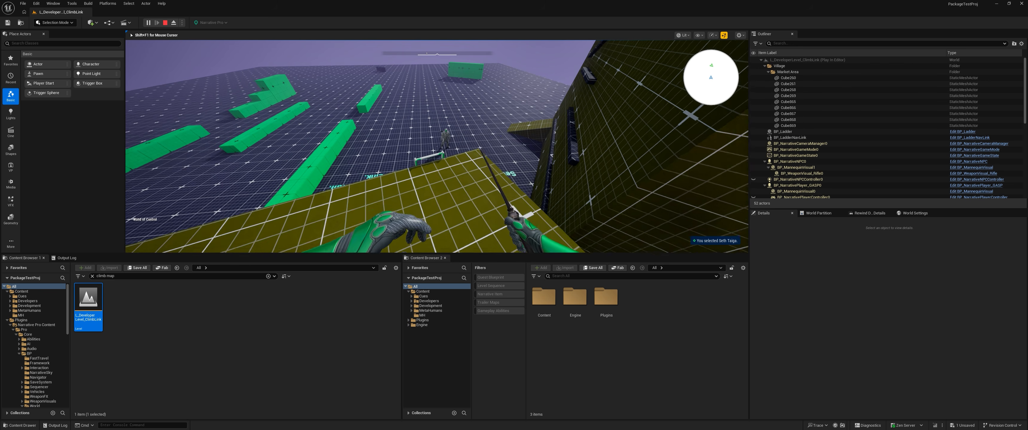
pyautogui.click(437, 147)
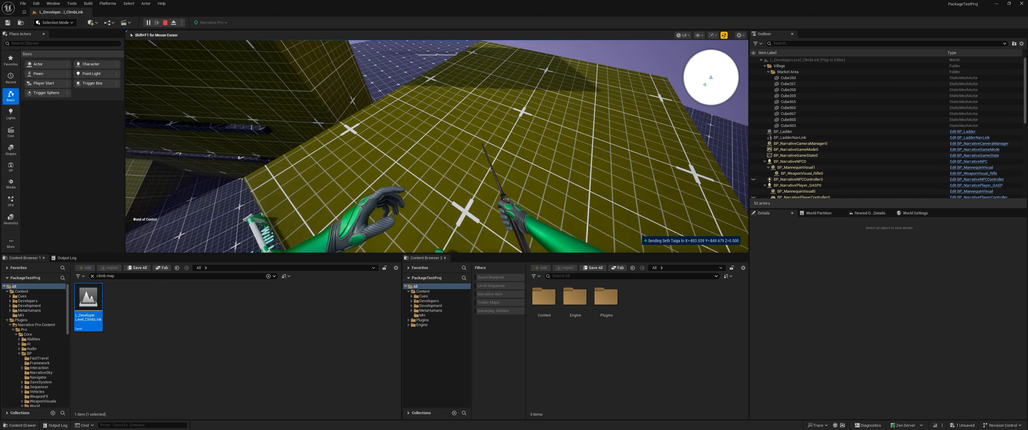
pyautogui.click(437, 146)
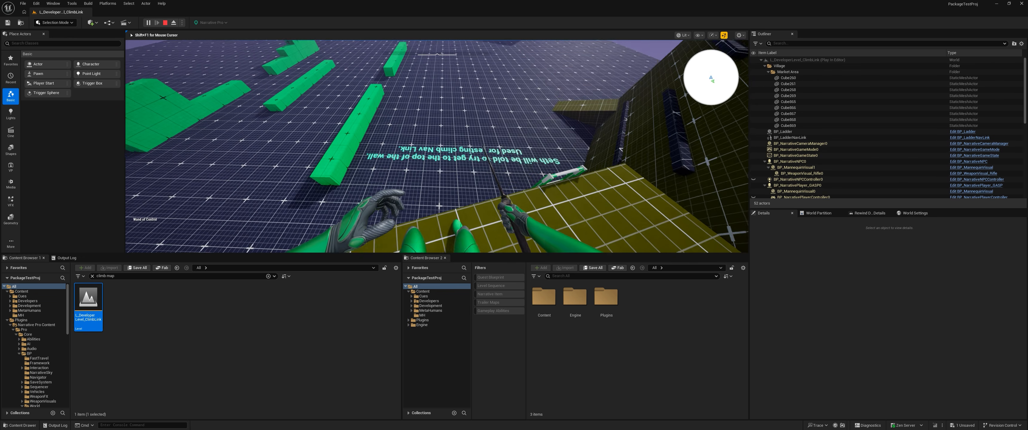
pyautogui.click(437, 146)
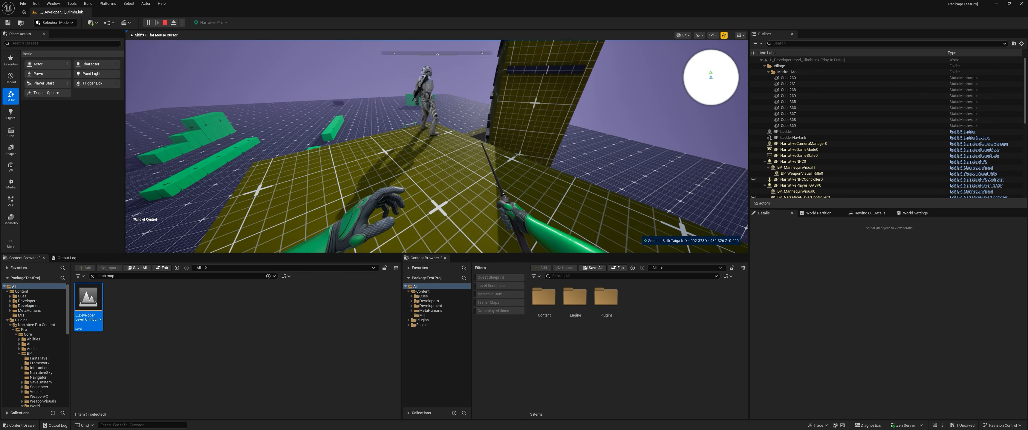
pyautogui.press('w')
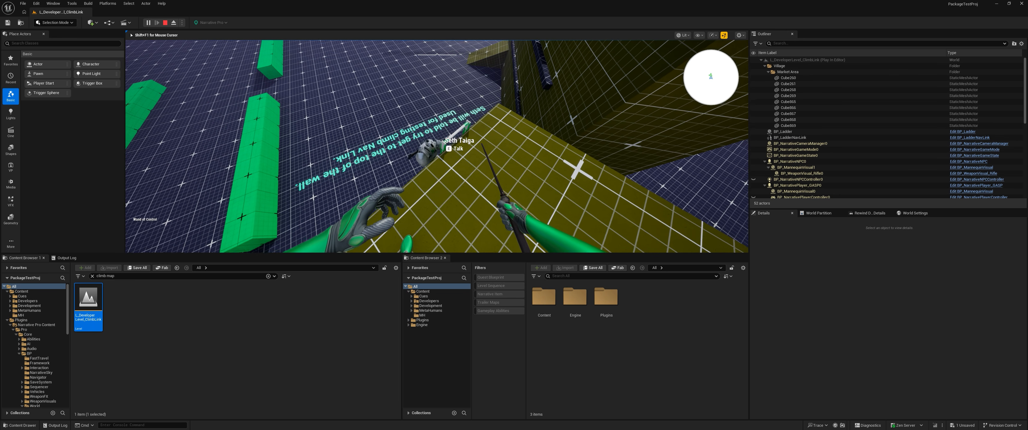
pyautogui.press('a')
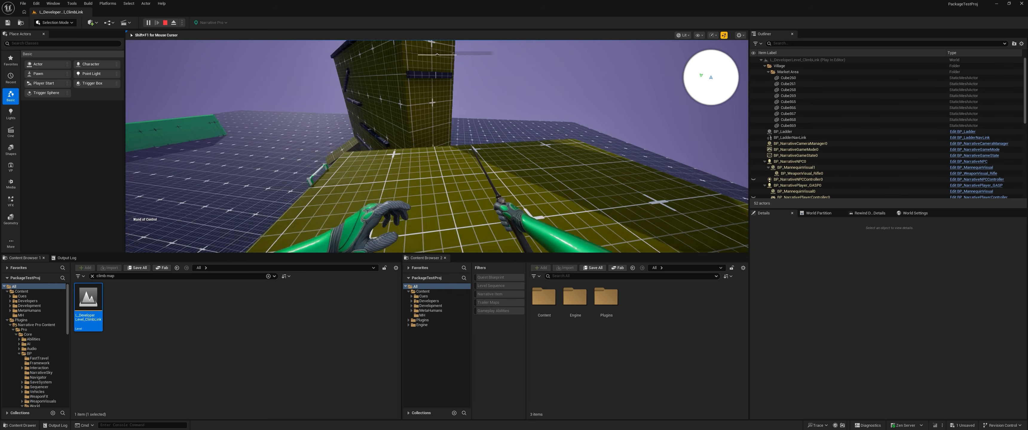
pyautogui.press('Escape')
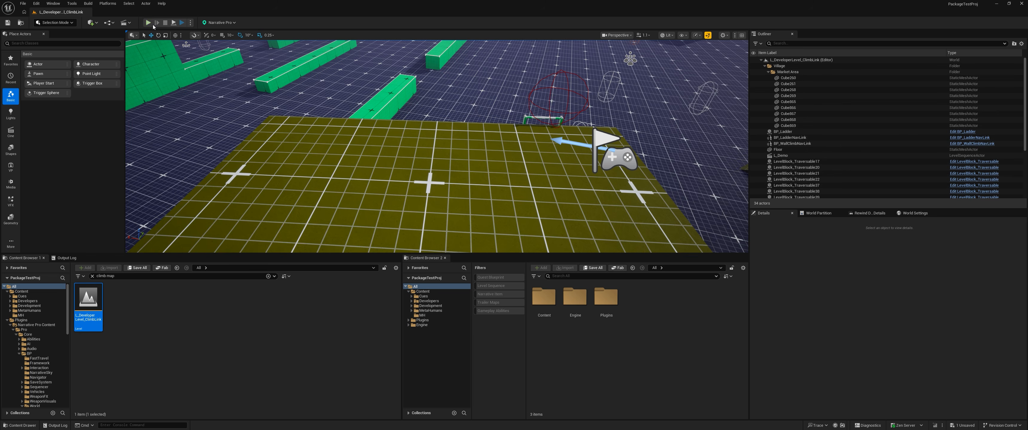
# - Restart the playtest with the wand equipped and follow the NPC as it climbs the ledges on the wall
pyautogui.click(148, 23)
pyautogui.press('Tab')
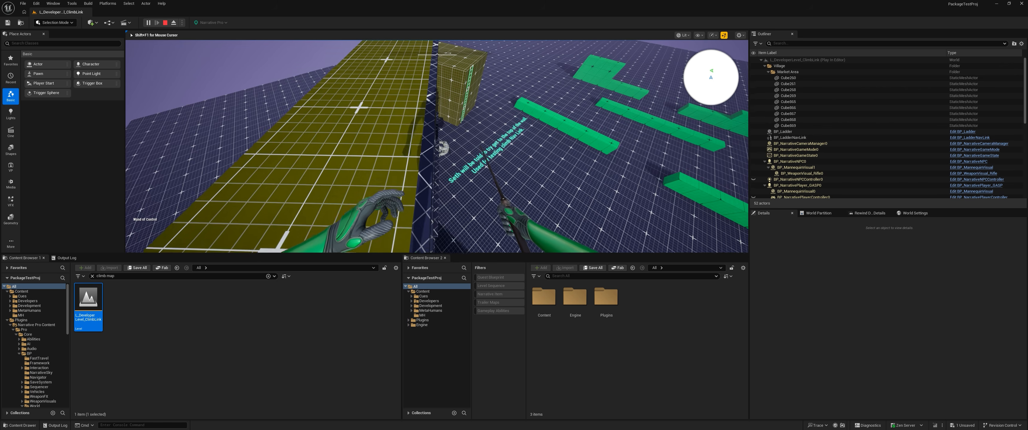
pyautogui.press('w')
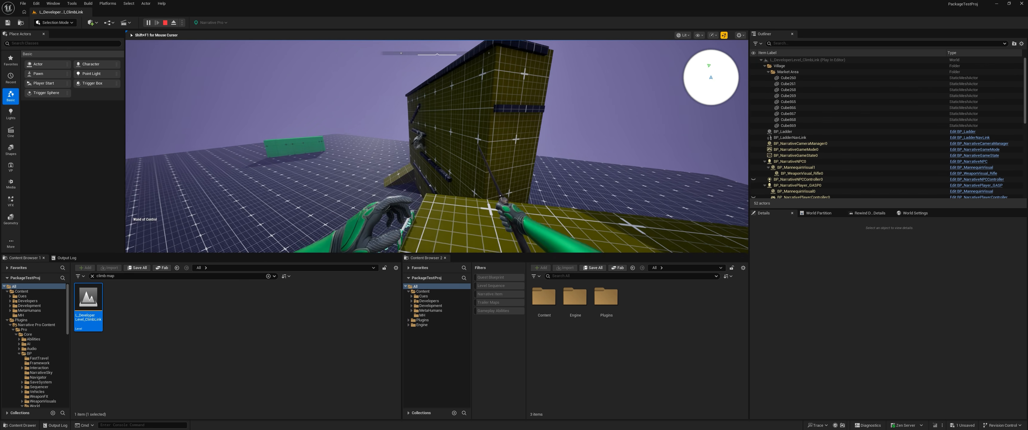
pyautogui.press('a')
pyautogui.press('w')
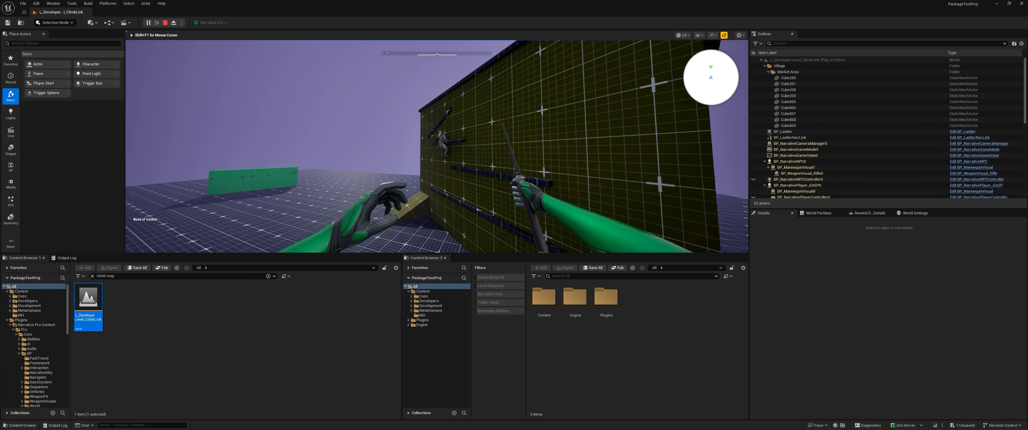
pyautogui.press('s')
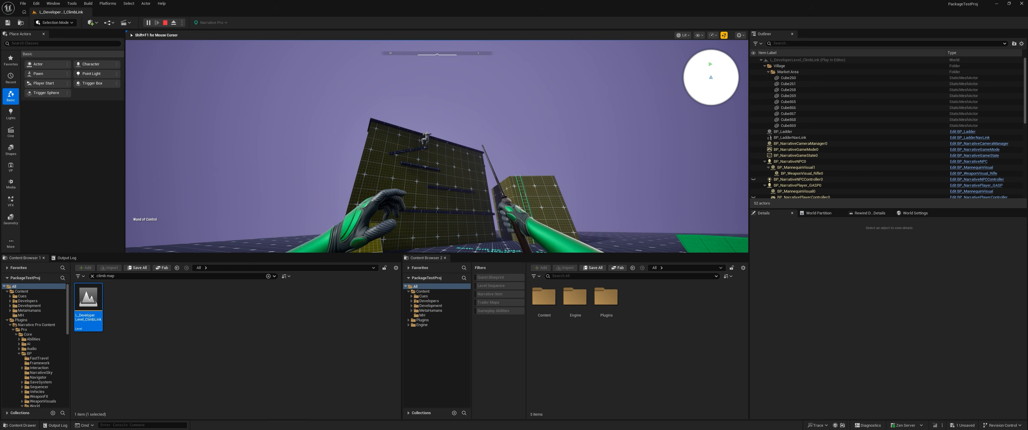
# - Expand the viewport to full screen and examine the ledge wall up close and from a distance, outside player control
pyautogui.press('F11')
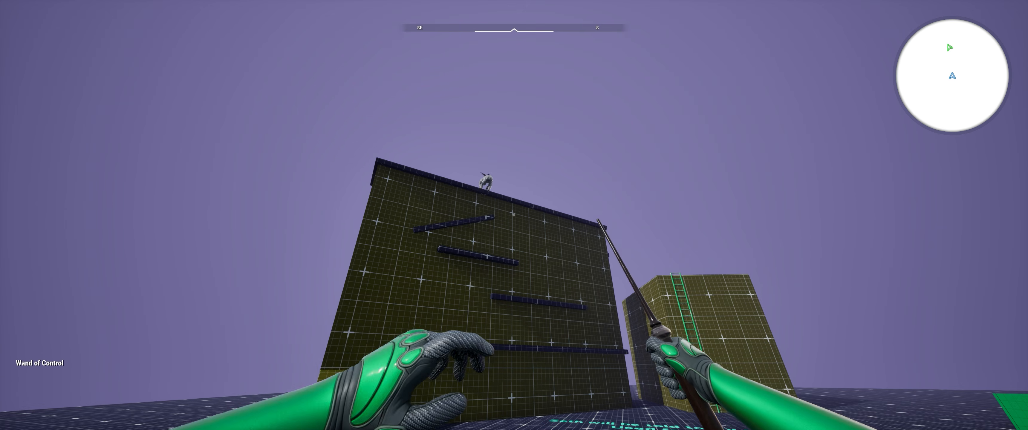
pyautogui.press('w')
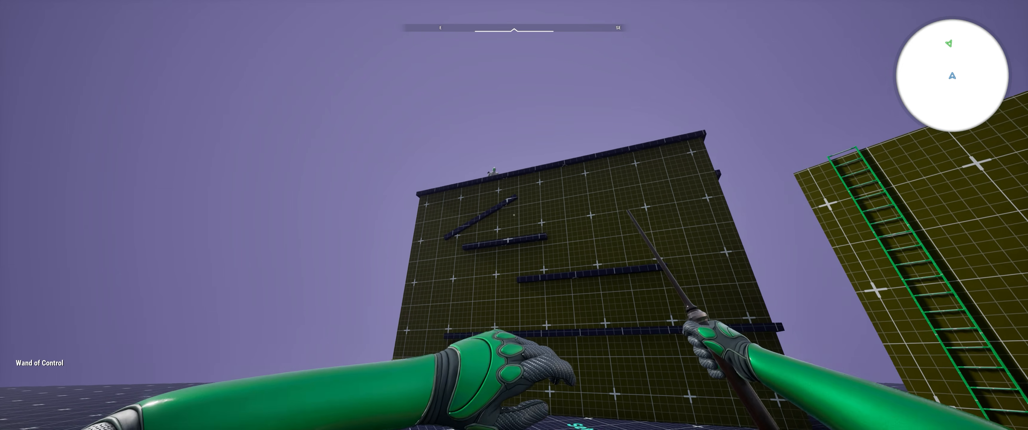
pyautogui.press('w')
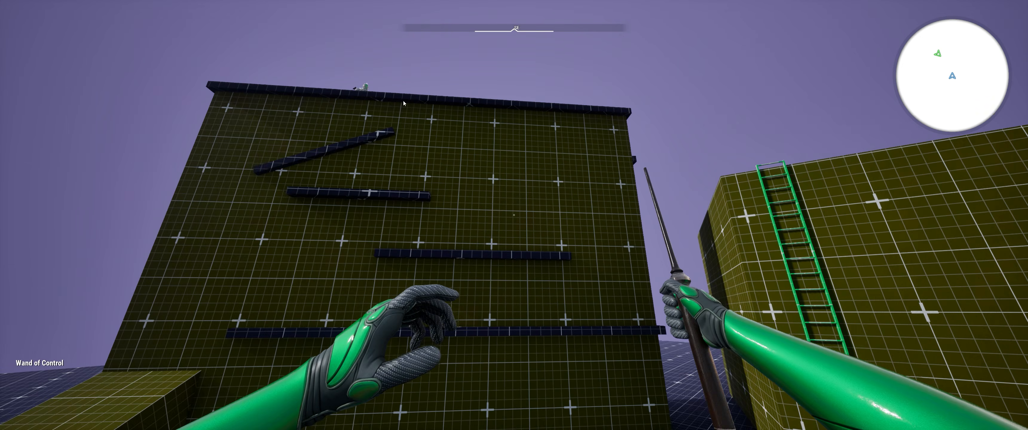
pyautogui.press('F8')
pyautogui.scroll(-10, 406, 156)
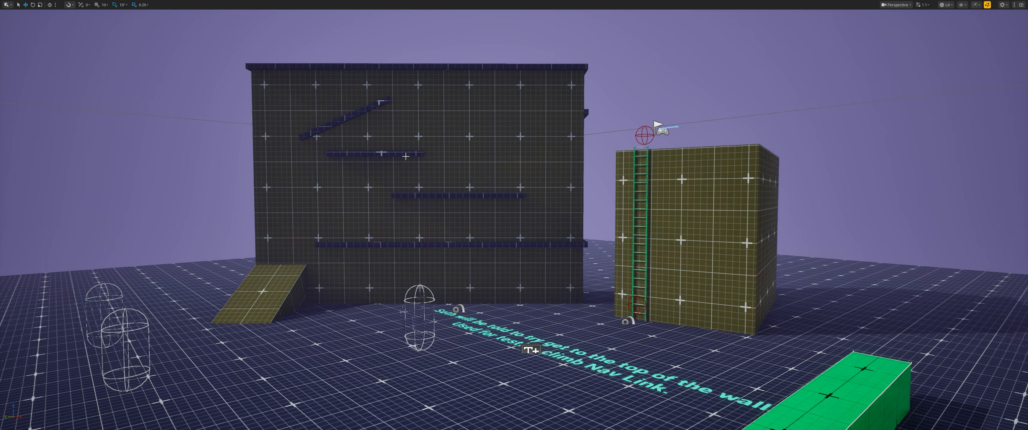
# - End the playtest and select the wall climb nav link at the base of the ledge wall
pyautogui.press('Escape')
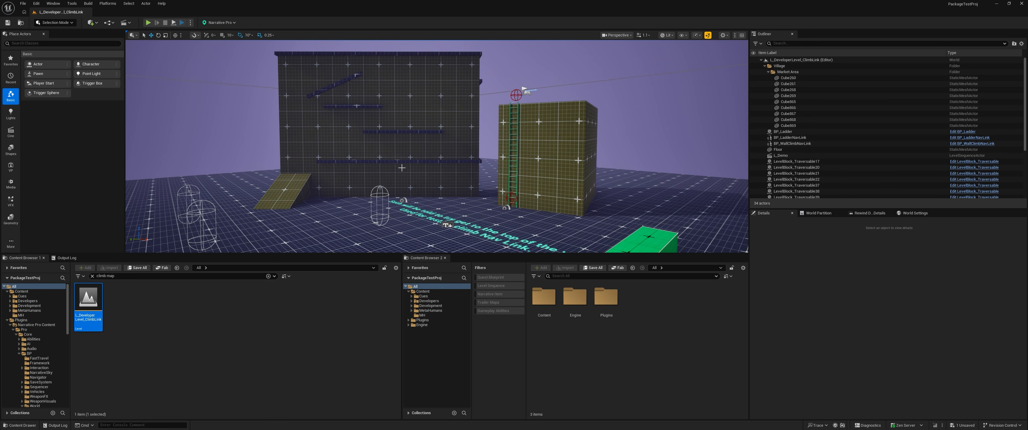
pyautogui.moveTo(398, 190); pyautogui.dragTo(399, 191, button='right')
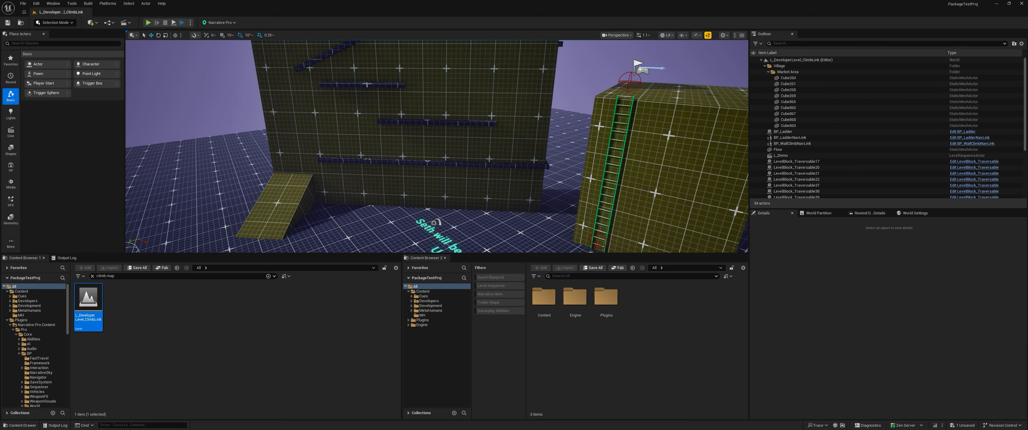
pyautogui.click(436, 222)
# - Turn on the navigation display to show the nav mesh and the climb link's path up the ledge wall
pyautogui.moveTo(479, 212); pyautogui.dragTo(479, 212, button='right')
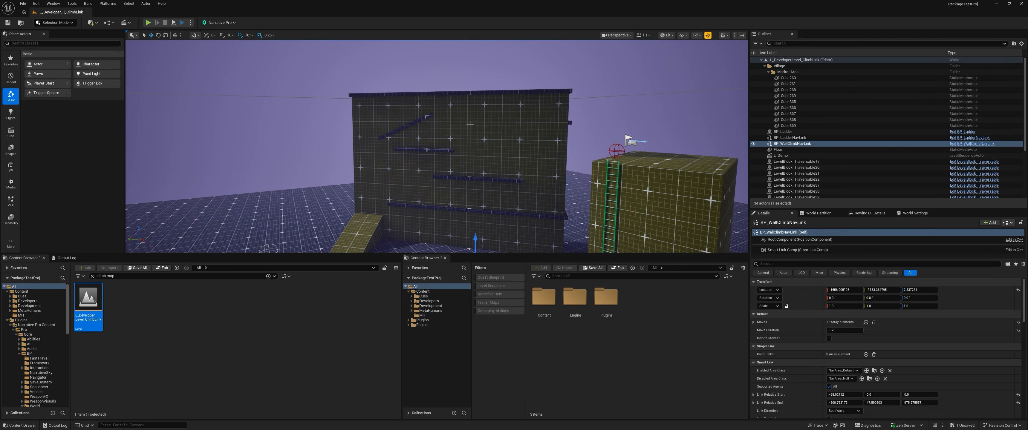
pyautogui.moveTo(489, 142); pyautogui.dragTo(489, 171, button='right')
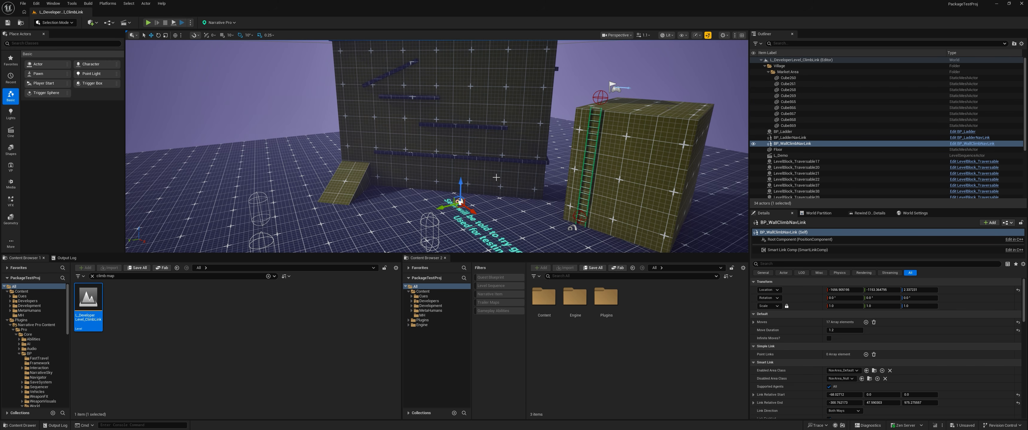
pyautogui.scroll(4, 483, 186)
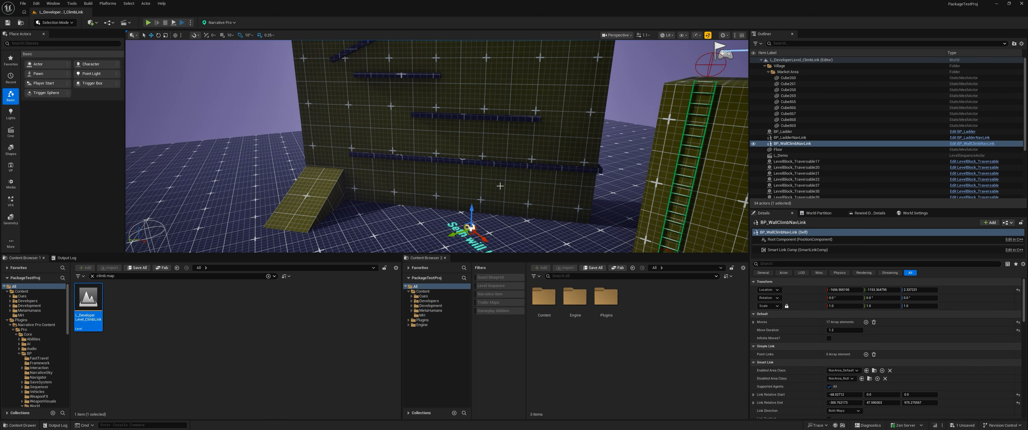
pyautogui.press('p')
pyautogui.scroll(-5, 491, 190)
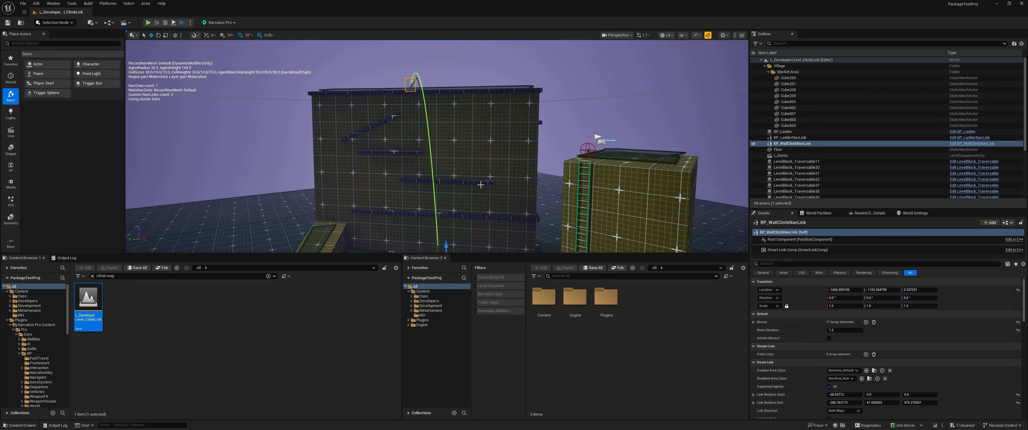
# - Focus on BP_WallClimbNavLink and examine its path from the ground point to the end point atop the ledge wall
pyautogui.doubleClick(792, 143)
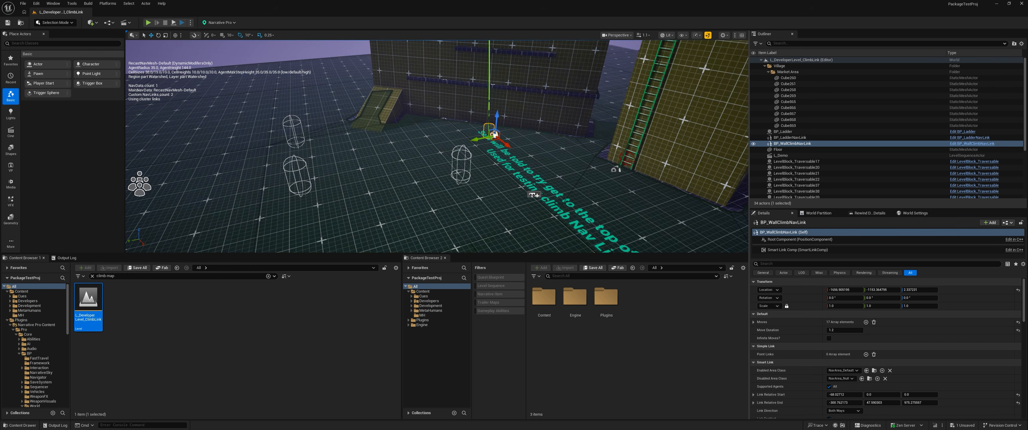
pyautogui.scroll(-6, 496, 171)
pyautogui.scroll(4, 497, 197)
pyautogui.moveTo(494, 211); pyautogui.dragTo(485, 235, button='right')
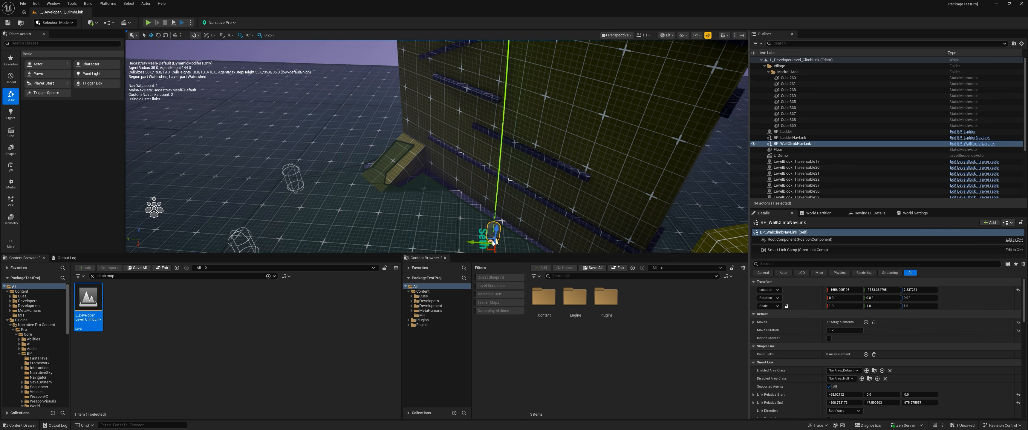
pyautogui.scroll(-4, 494, 210)
pyautogui.moveTo(493, 208); pyautogui.dragTo(494, 198, button='right')
pyautogui.moveTo(474, 96); pyautogui.dragTo(475, 91, button='right')
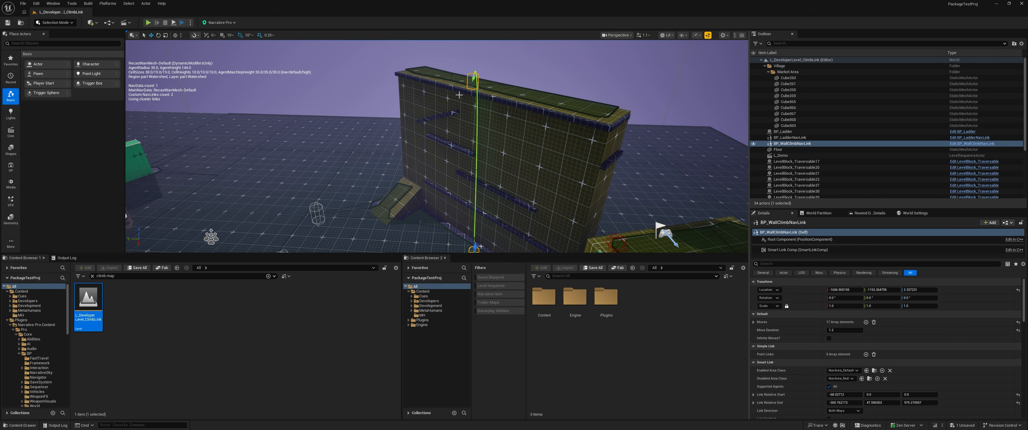
pyautogui.scroll(3, 468, 226)
pyautogui.moveTo(468, 227); pyautogui.dragTo(475, 252, button='right')
pyautogui.scroll(-5, 452, 160)
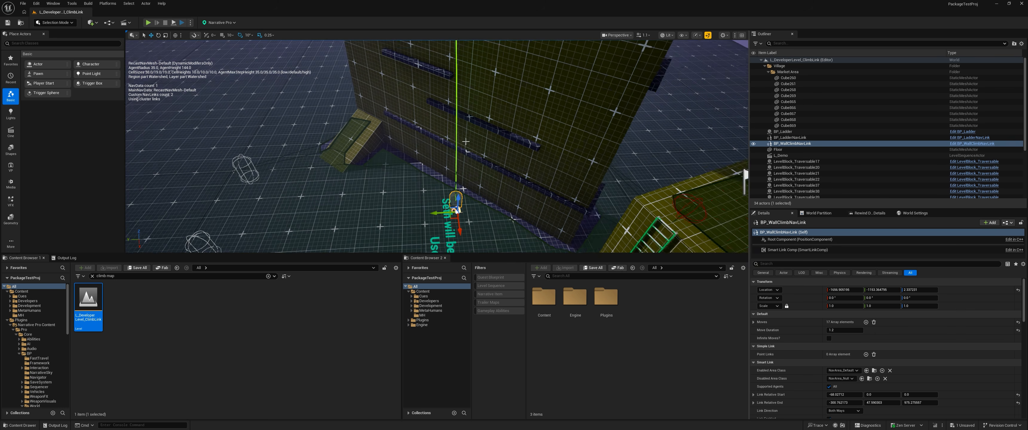
pyautogui.moveTo(452, 160); pyautogui.dragTo(452, 149, button='right')
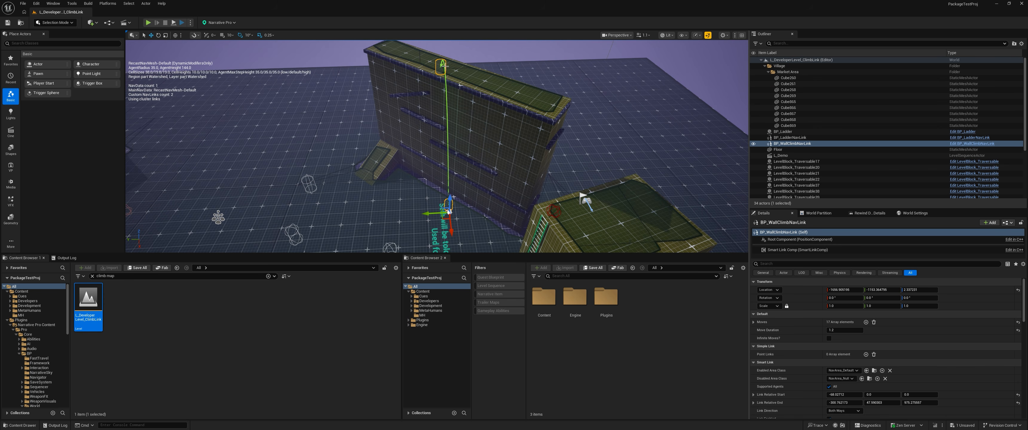
# - Expand the wall climb link's Moves array and widen the details area to show its index entries
pyautogui.click(753, 322)
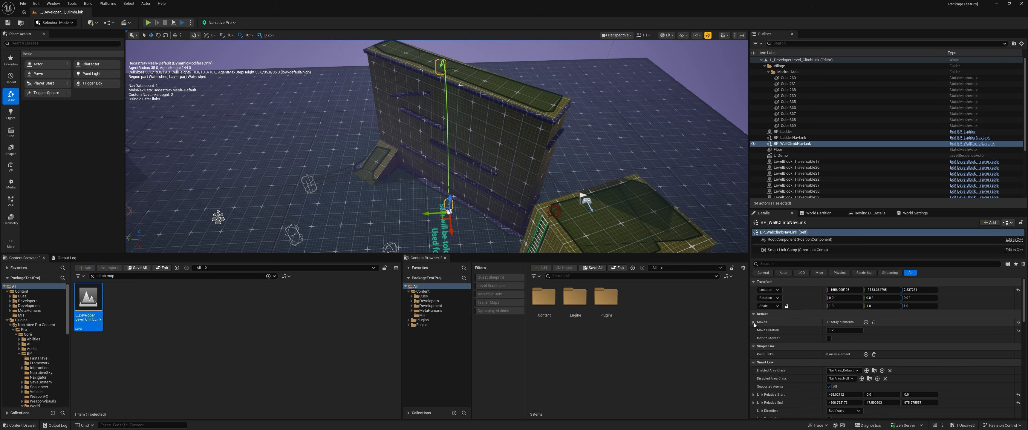
pyautogui.moveTo(748, 311); pyautogui.dragTo(713, 311)
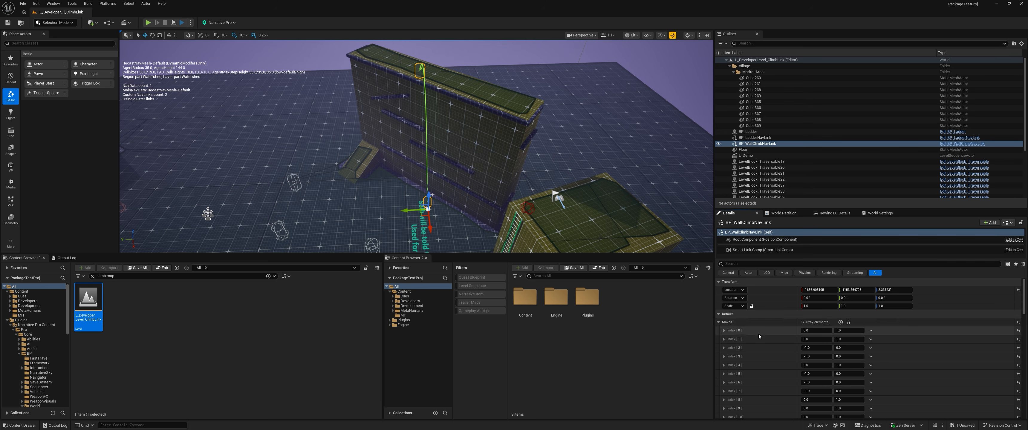
pyautogui.scroll(-3, 849, 347)
# - Examine the X and Y direction values of the first Moves entries, comparing them with the ledges on the wall
pyautogui.click(817, 291)
pyautogui.click(815, 300)
pyautogui.moveTo(590, 160); pyautogui.dragTo(614, 144, button='right')
pyautogui.moveTo(520, 204)
pyautogui.mouseDown(button='right')
pyautogui.moveTo(485, 190)
pyautogui.moveTo(566, 180)
pyautogui.moveTo(527, 214)
pyautogui.moveTo(494, 208)
pyautogui.moveTo(521, 217)
pyautogui.mouseUp(button='right')
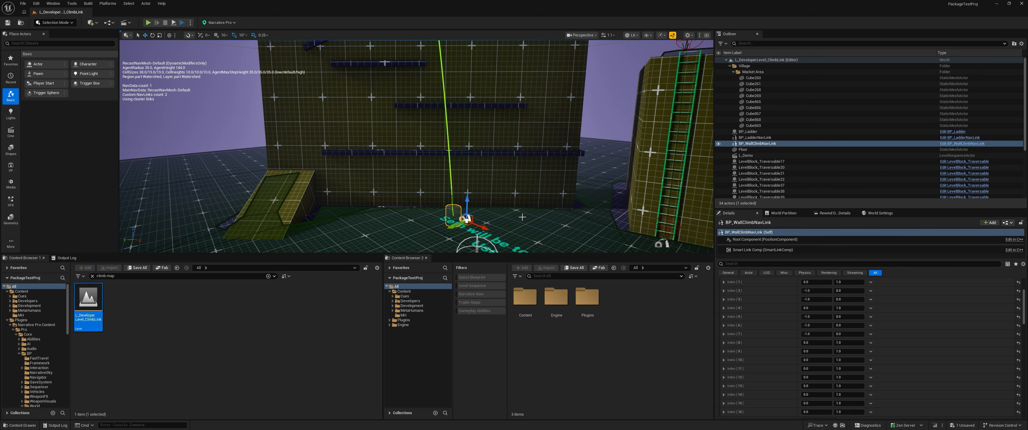
pyautogui.scroll(2, 802, 315)
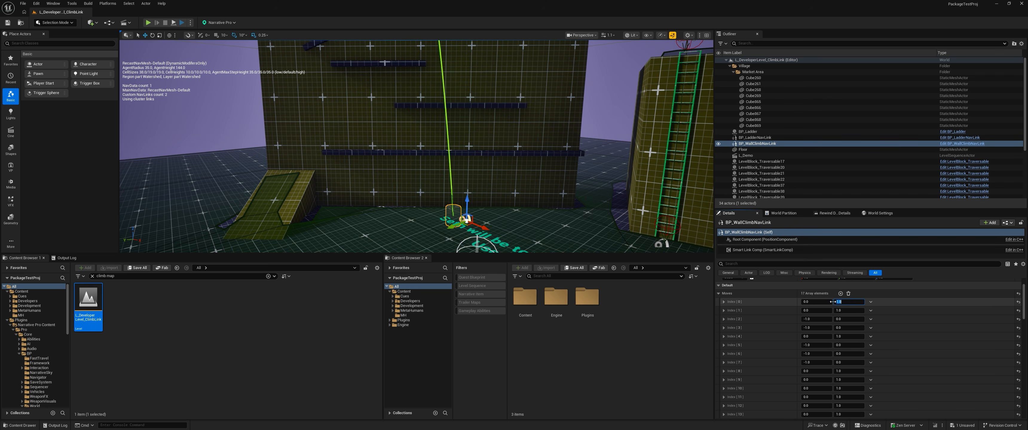
pyautogui.click(850, 301)
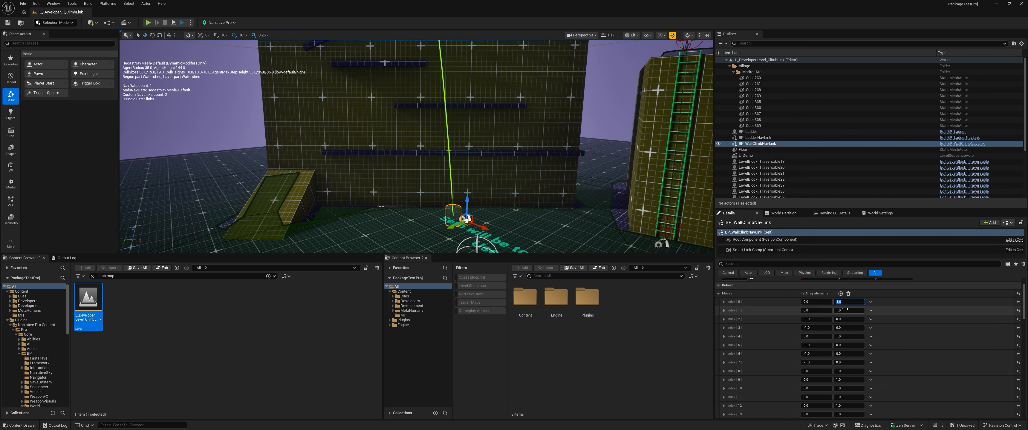
pyautogui.click(816, 328)
pyautogui.click(845, 337)
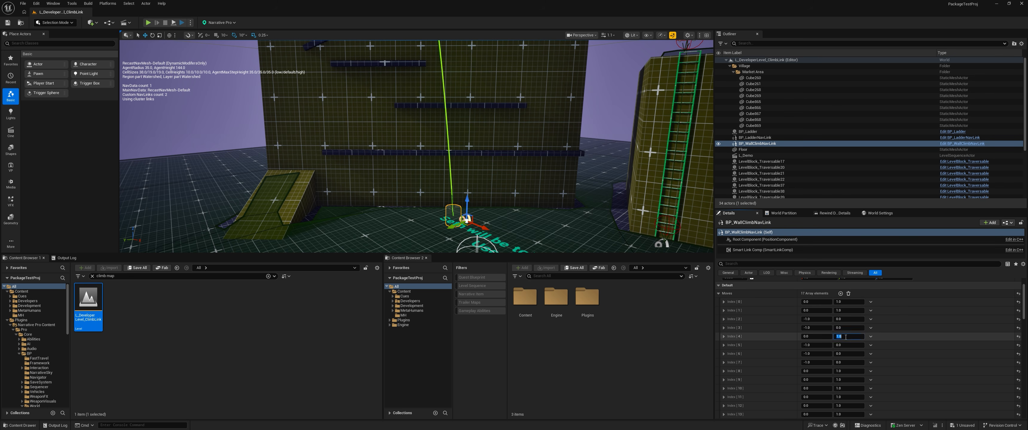
pyautogui.click(818, 345)
pyautogui.click(816, 354)
pyautogui.click(816, 362)
pyautogui.click(842, 371)
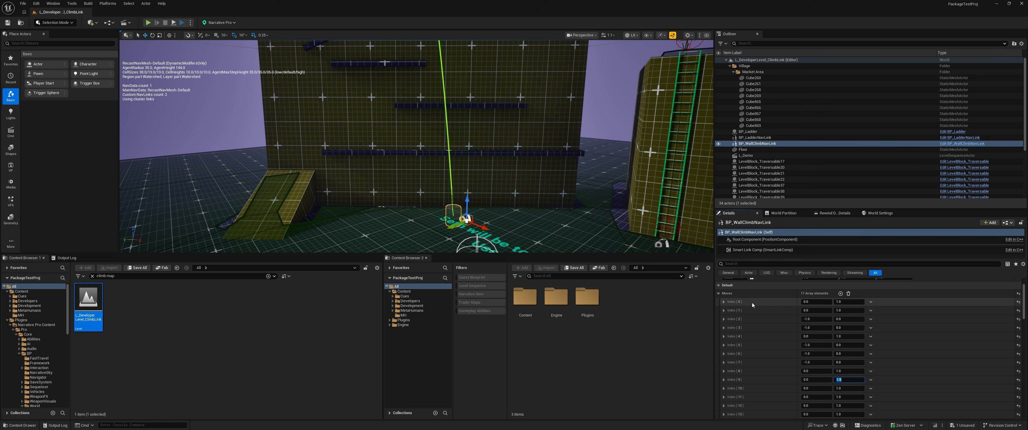
# - Examine the remaining Moves entries and follow the ledges up to the link's end point on top of the wall
pyautogui.scroll(-3, 762, 335)
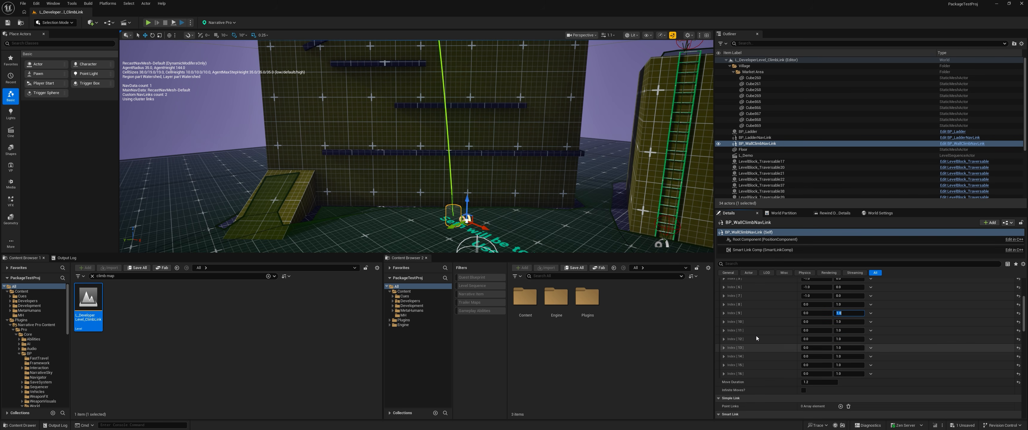
pyautogui.moveTo(519, 184); pyautogui.dragTo(513, 209, button='right')
pyautogui.press('e')
pyautogui.press('e')
pyautogui.press('q')
pyautogui.scroll(3, 771, 339)
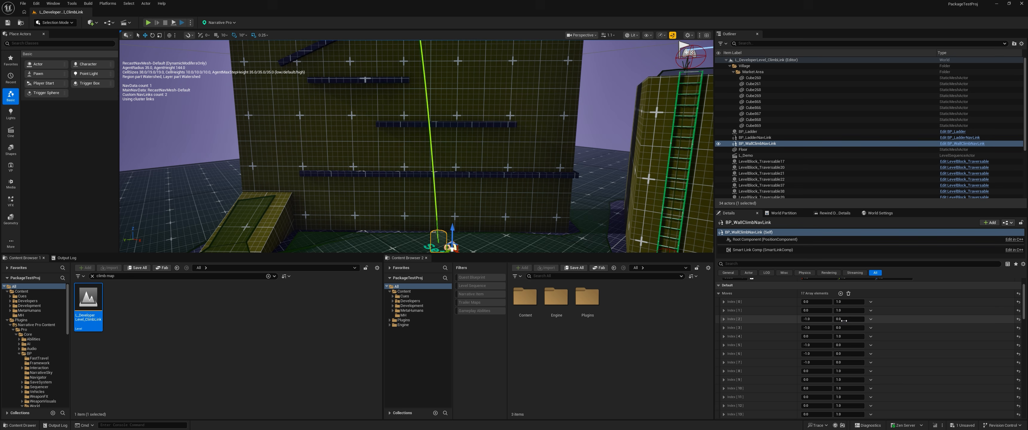
pyautogui.press('e')
pyautogui.moveTo(435, 162)
pyautogui.mouseDown(button='right')
pyautogui.moveTo(436, 127)
pyautogui.moveTo(443, 151)
pyautogui.moveTo(436, 146)
pyautogui.moveTo(472, 180)
pyautogui.mouseUp(button='right')
pyautogui.press('w')
pyautogui.press('s')
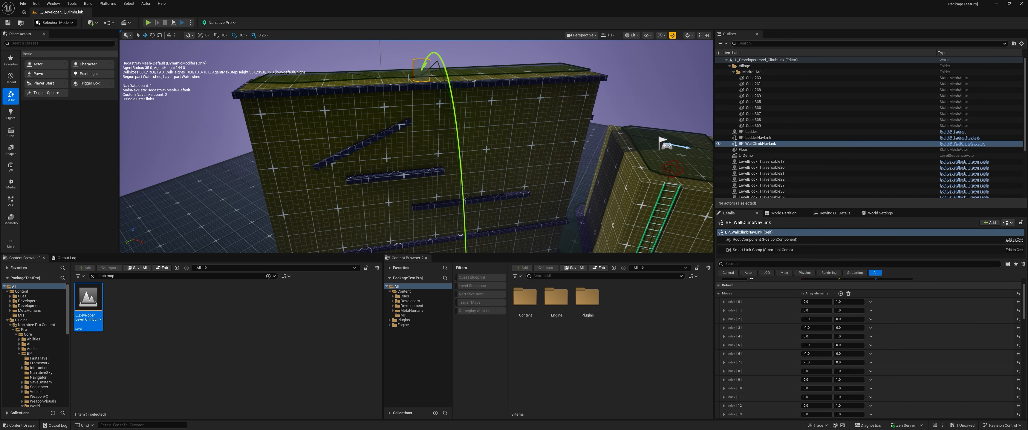
# - Select the ladder nav link at the foot of the ladder
pyautogui.moveTo(437, 98); pyautogui.dragTo(479, 121, button='right')
pyautogui.press('w')
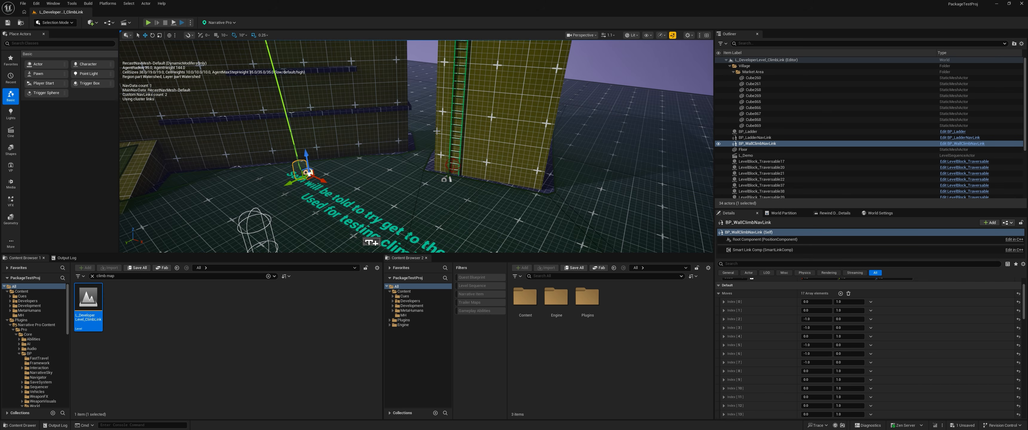
pyautogui.click(448, 178)
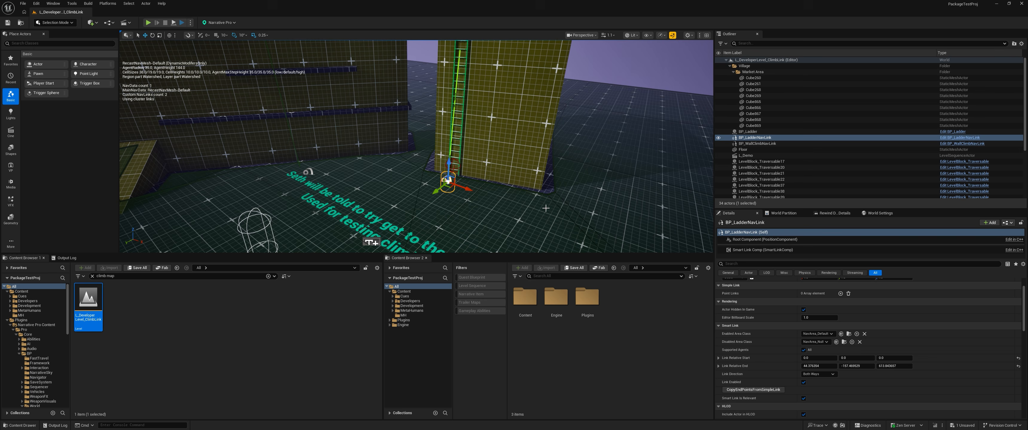
# - Examine the ladder nav link from its start at the ladder's foot to its end point on top of the block
pyautogui.moveTo(505, 177); pyautogui.dragTo(514, 141, button='right')
pyautogui.press('w')
pyautogui.press('s')
pyautogui.moveTo(426, 149); pyautogui.dragTo(408, 123, button='right')
pyautogui.press('w')
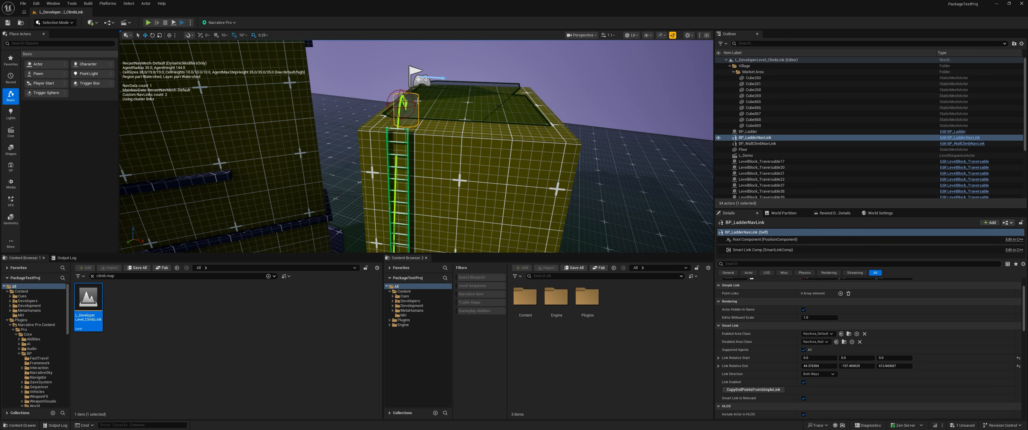
pyautogui.moveTo(406, 123); pyautogui.dragTo(434, 156, button='right')
pyautogui.press('s')
pyautogui.press('w')
pyautogui.press('s')
pyautogui.press('s')
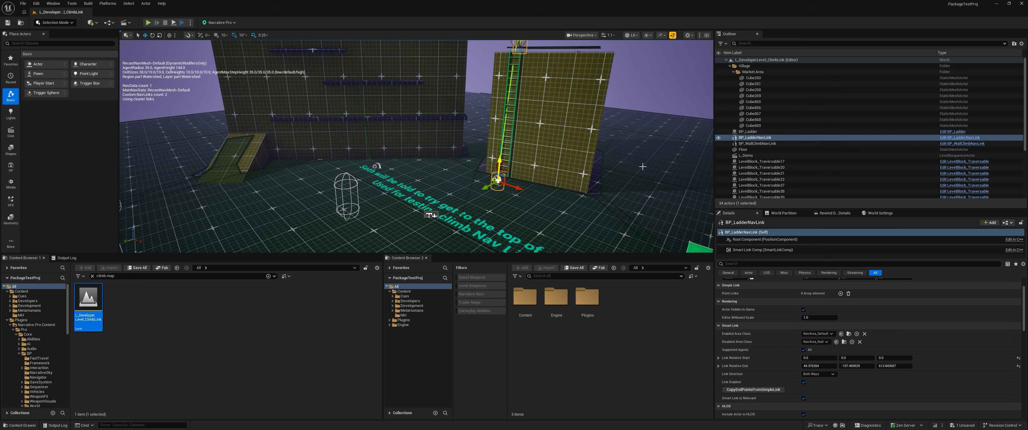
# - Open the BP_LadderNavLink blueprint and examine its event graph from Event Receive Smart Link Reached to Set Timer by Event
pyautogui.click(960, 138)
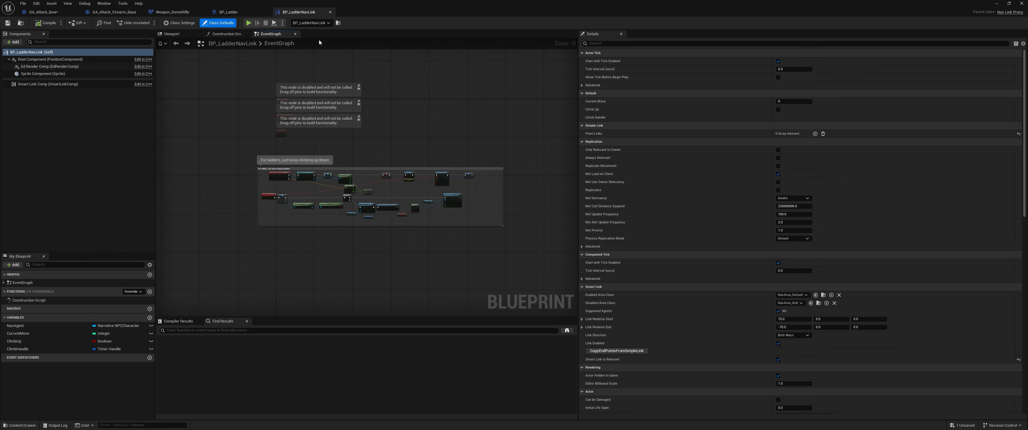
pyautogui.scroll(5, 374, 190)
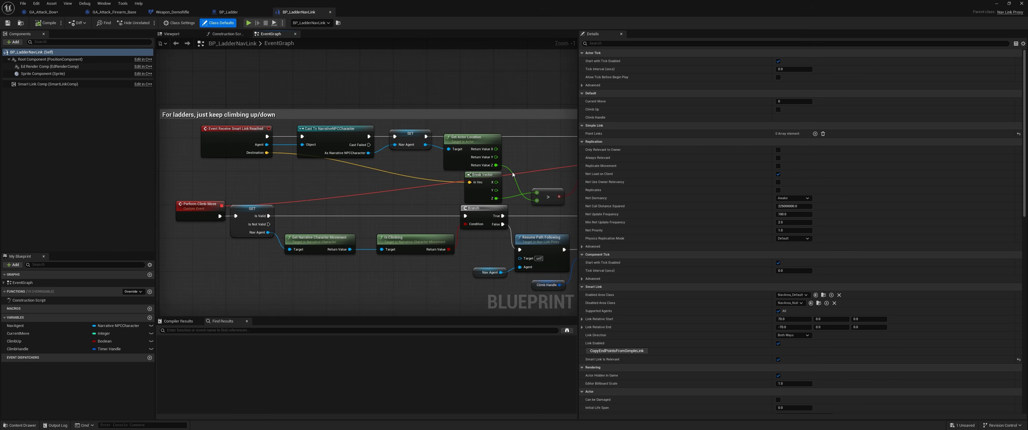
pyautogui.moveTo(518, 176); pyautogui.dragTo(200, 155, button='right')
pyautogui.moveTo(409, 157); pyautogui.dragTo(274, 165, button='right')
pyautogui.click(351, 165)
# - Highlight the nodes that move the climbing Nav Agent, including the Select node driven by Climb Up
pyautogui.moveTo(332, 185); pyautogui.dragTo(577, 131, button='right')
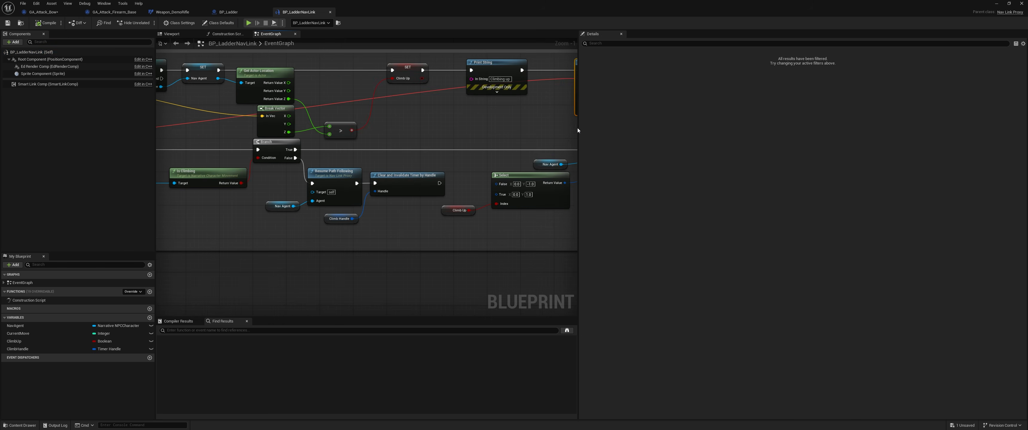
pyautogui.moveTo(485, 190); pyautogui.dragTo(327, 191, button='right')
pyautogui.moveTo(294, 222); pyautogui.dragTo(559, 140)
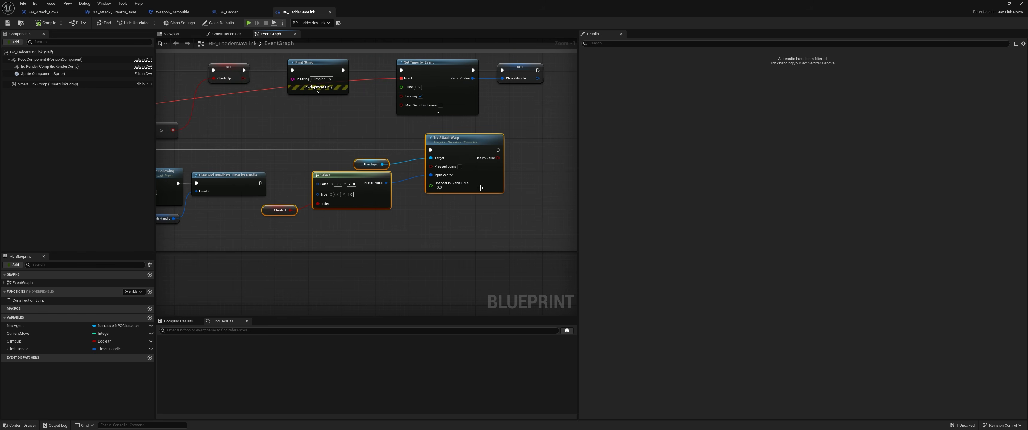
# - Examine the Resume Path Following and Clear and Invalidate Timer by Handle nodes, and view the whole ladder climbing graph
pyautogui.moveTo(239, 181); pyautogui.dragTo(533, 159, button='right')
pyautogui.scroll(1, 457, 194)
pyautogui.click(431, 151)
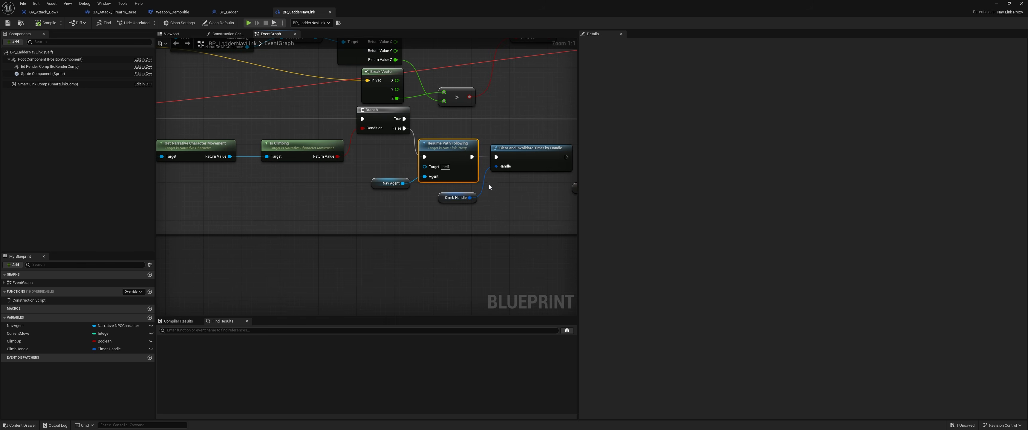
pyautogui.keyDown('shift'); pyautogui.click(527, 161); pyautogui.keyUp('shift')
pyautogui.moveTo(456, 165); pyautogui.dragTo(409, 164, button='right')
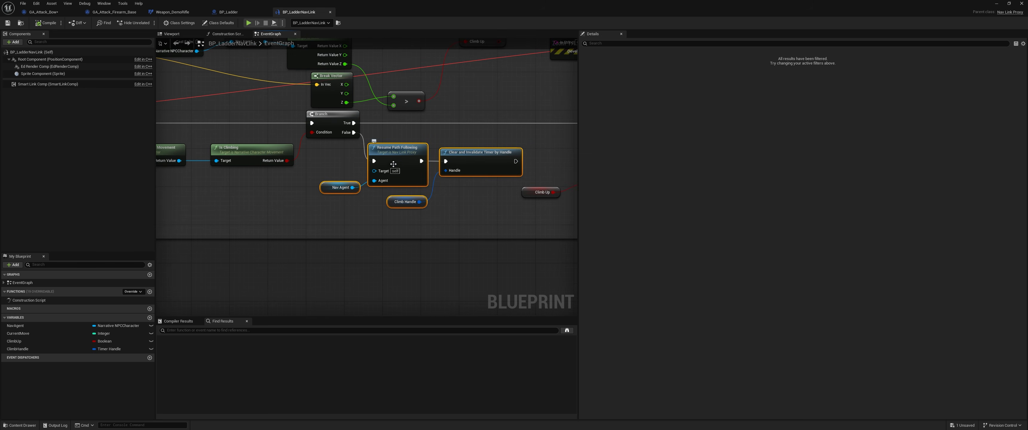
pyautogui.click(395, 159)
pyautogui.click(351, 169)
pyautogui.scroll(-5, 350, 168)
pyautogui.moveTo(339, 158); pyautogui.dragTo(409, 188, button='right')
pyautogui.scroll(2, 409, 188)
pyautogui.scroll(-2, 367, 157)
pyautogui.moveTo(367, 156); pyautogui.dragTo(363, 177, button='right')
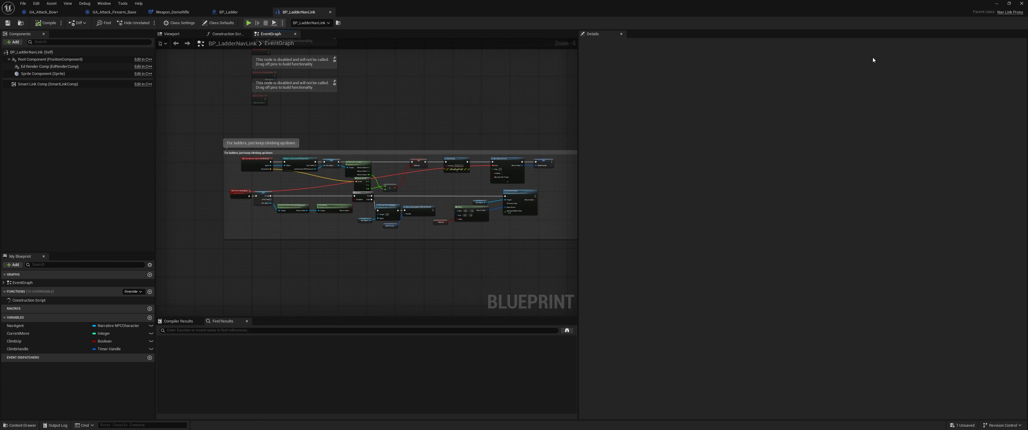